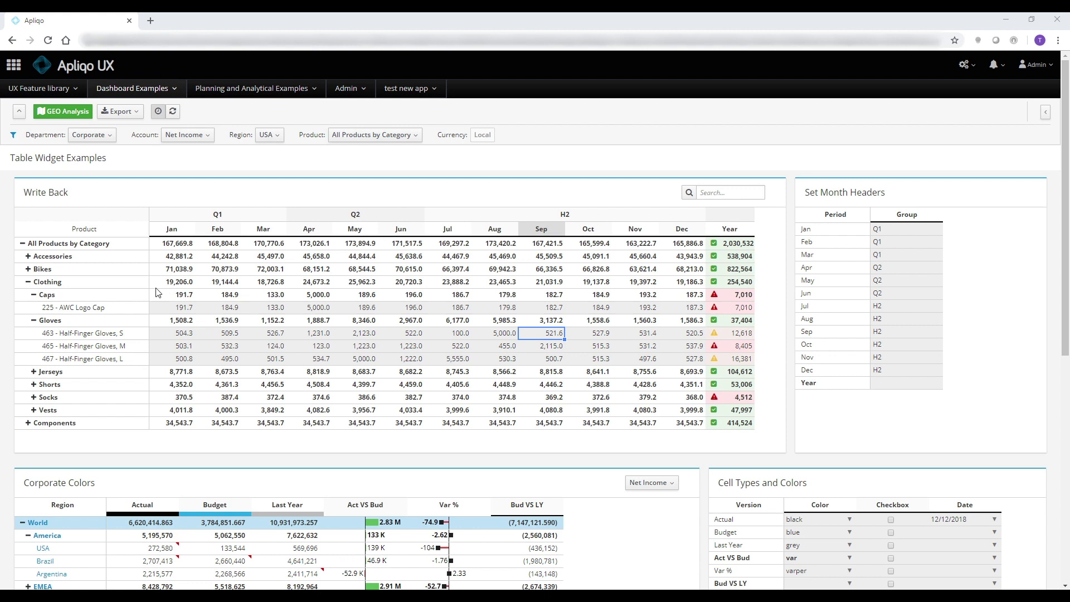
- Expand Bikes and Mountain Bikes, then enter 5,111 in Jul for Half-Finger Gloves M
click(28, 271)
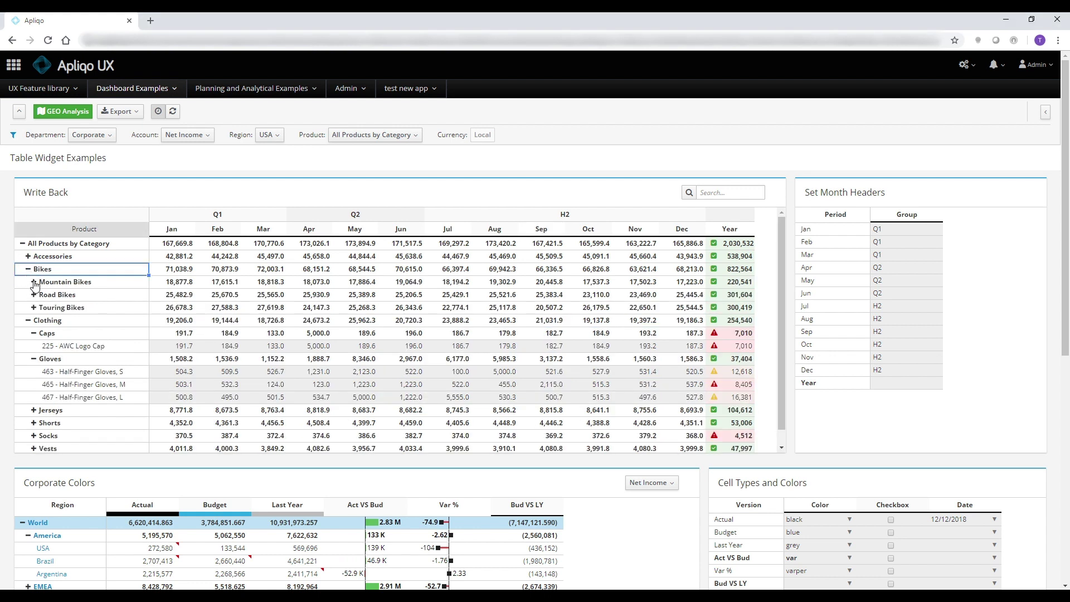
click(34, 282)
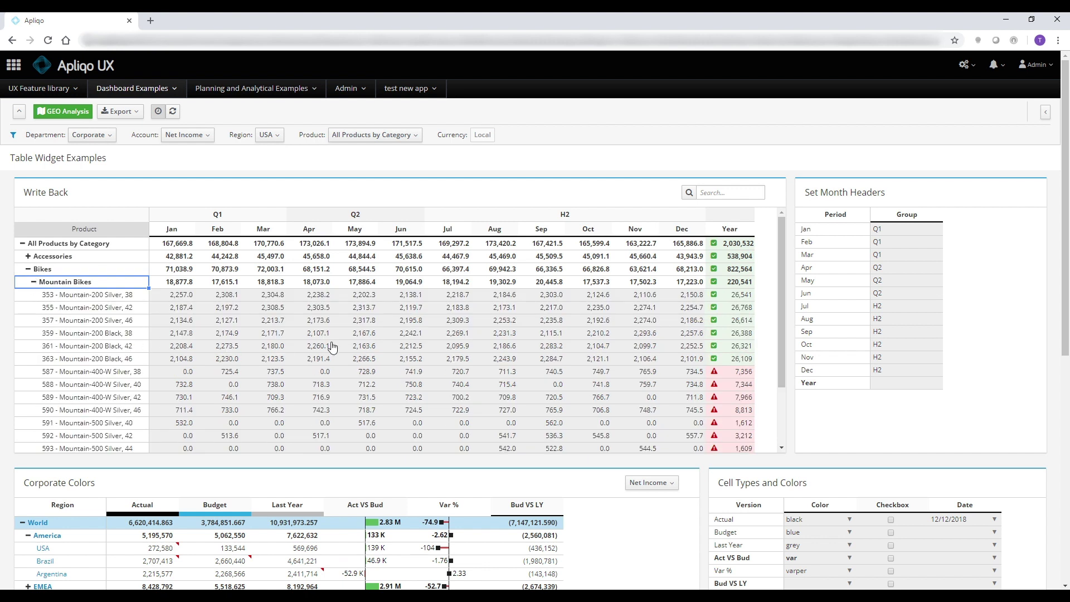
click(314, 334)
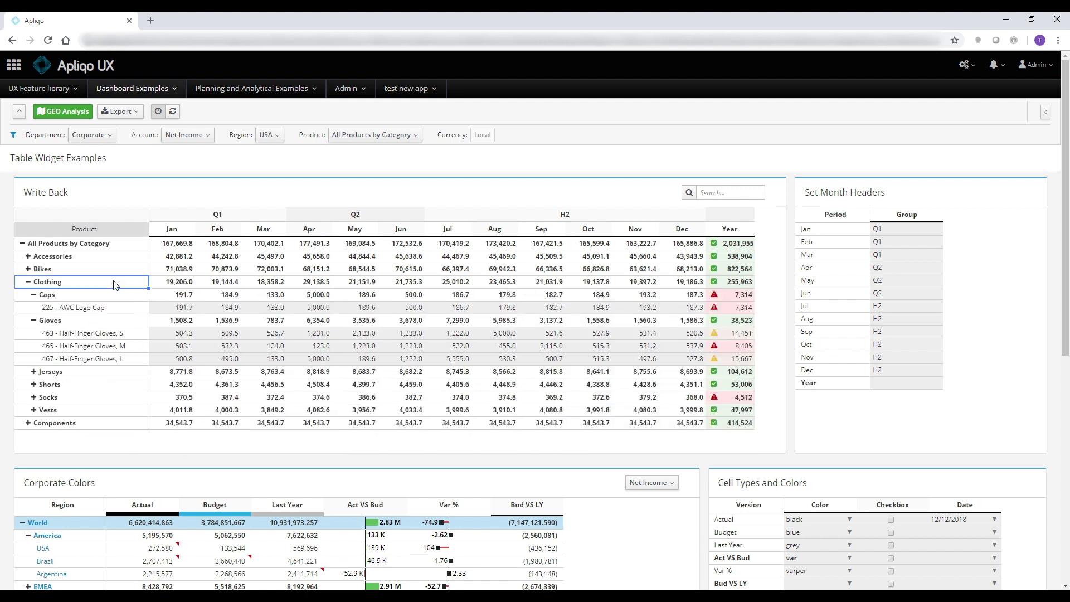
key(Right)
key(Down)
key(Right)
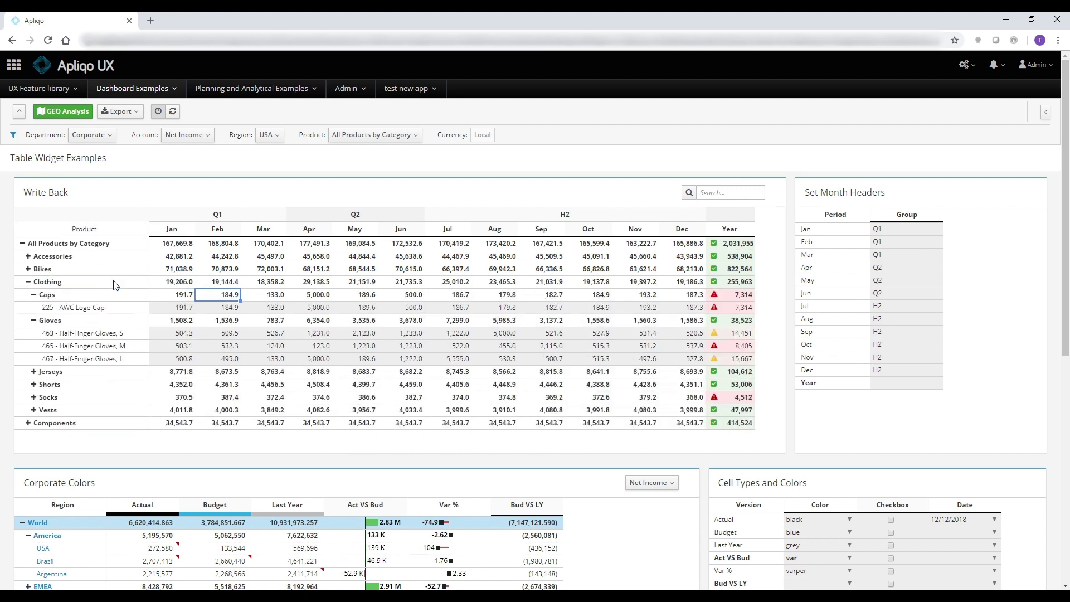
key(Down)
key(Right)
key(Right)
key(Right)
key(Right)
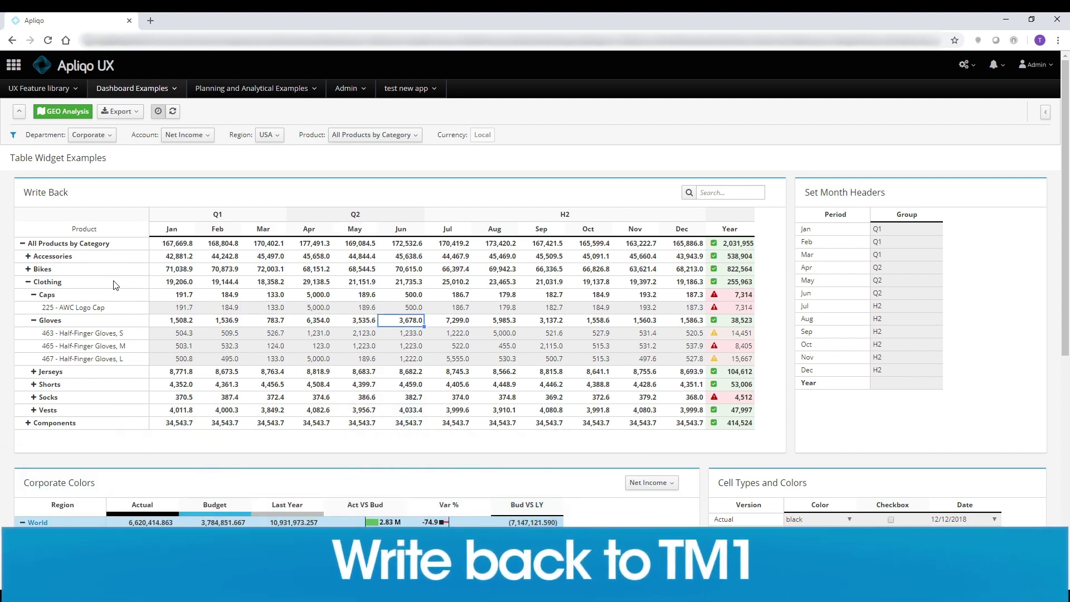
key(Down)
key(Down)
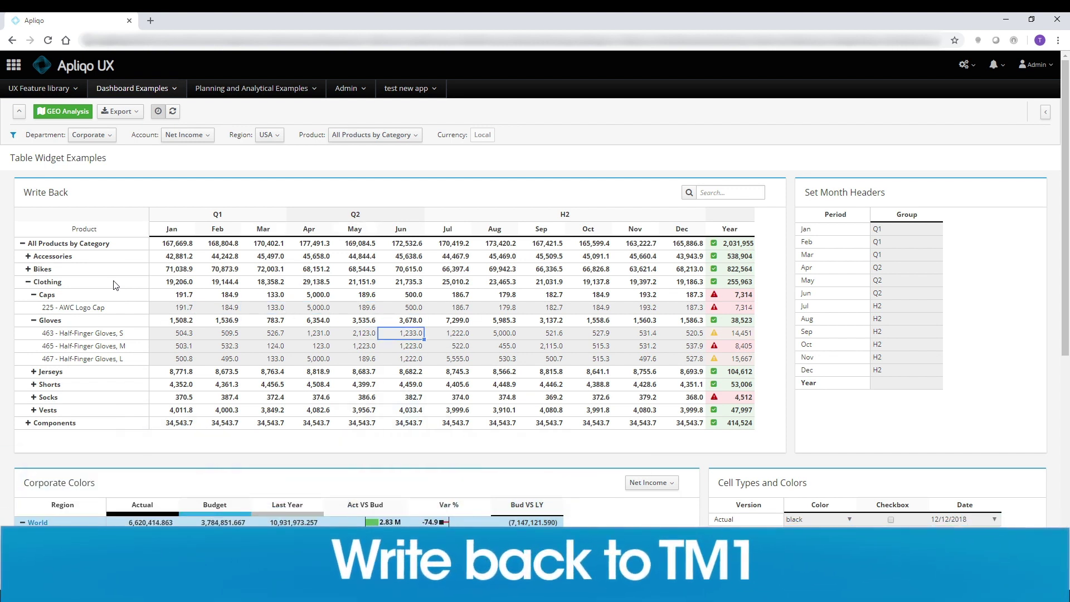
key(Right)
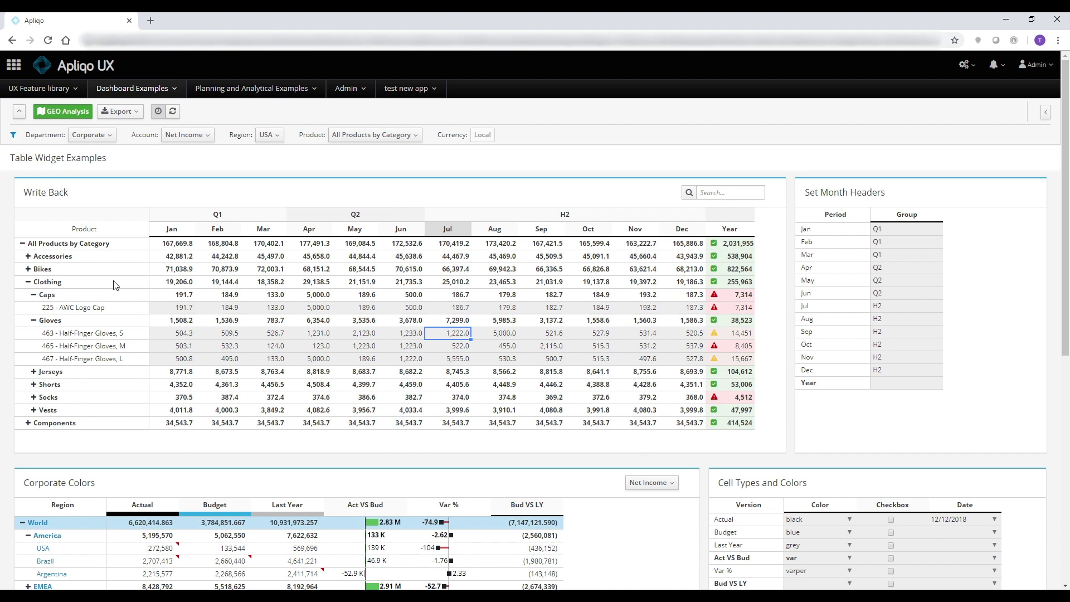
key(Down)
text(5,11)
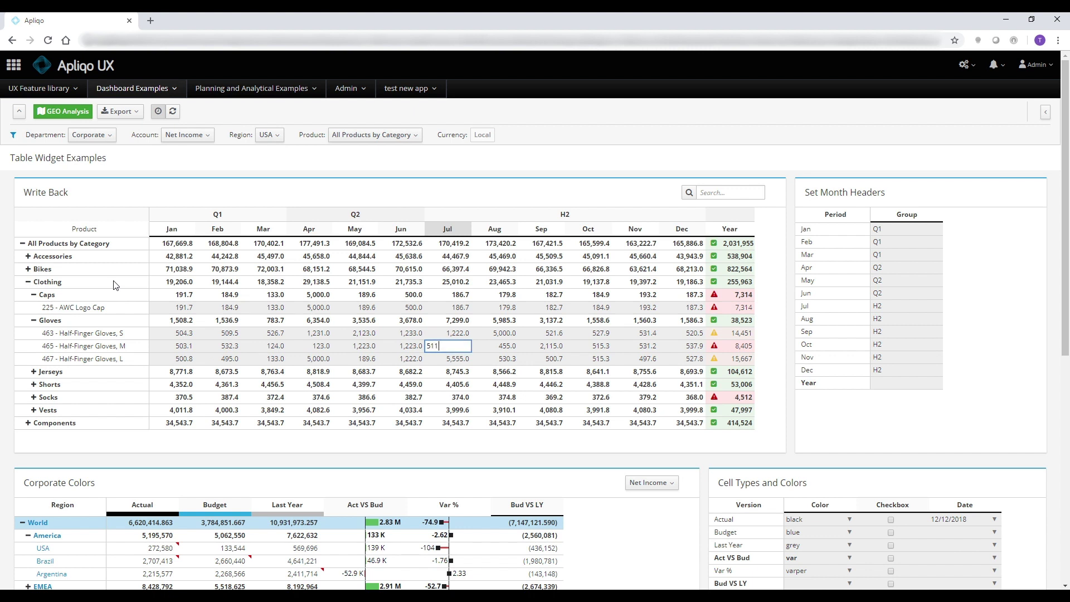
text(1)
key(Return)
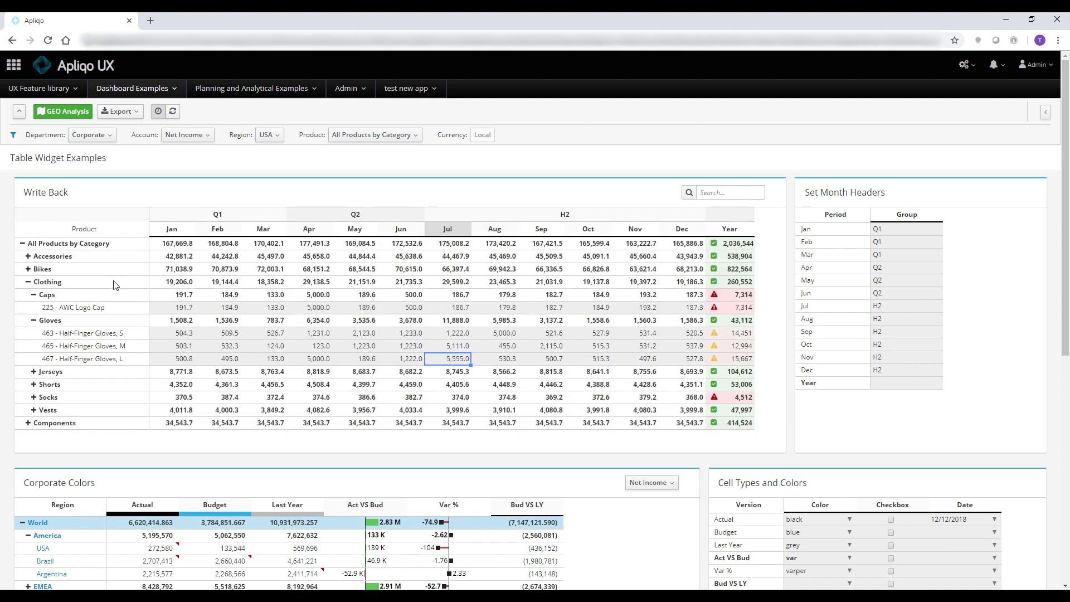
- Enter 123 in Jul for Half-Finger Gloves L and 1,000 in Oct for Gloves M
text(123)
key(Tab)
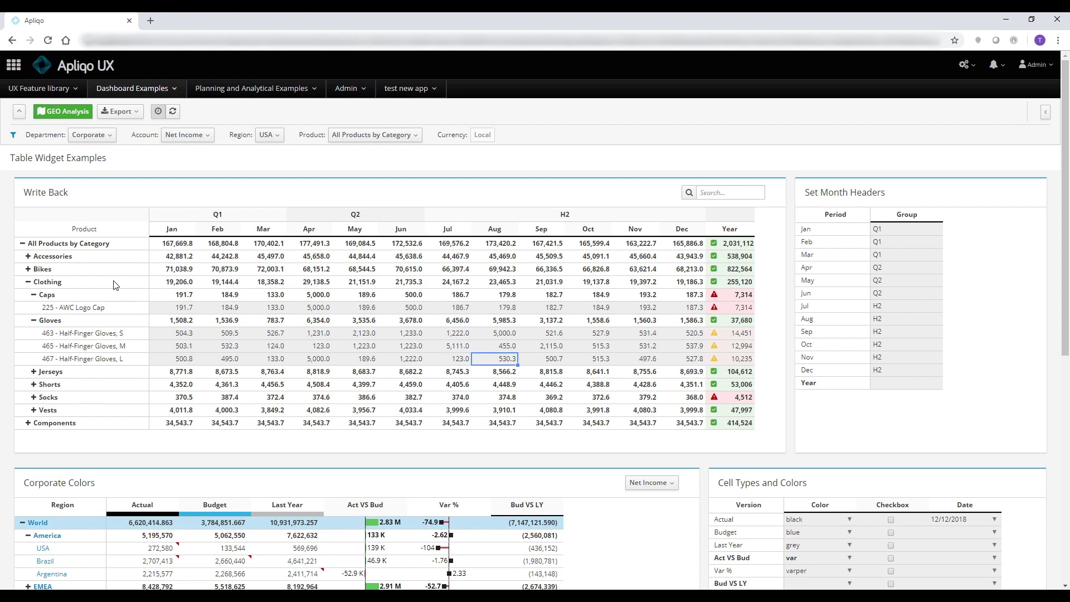
key(Up)
key(Right)
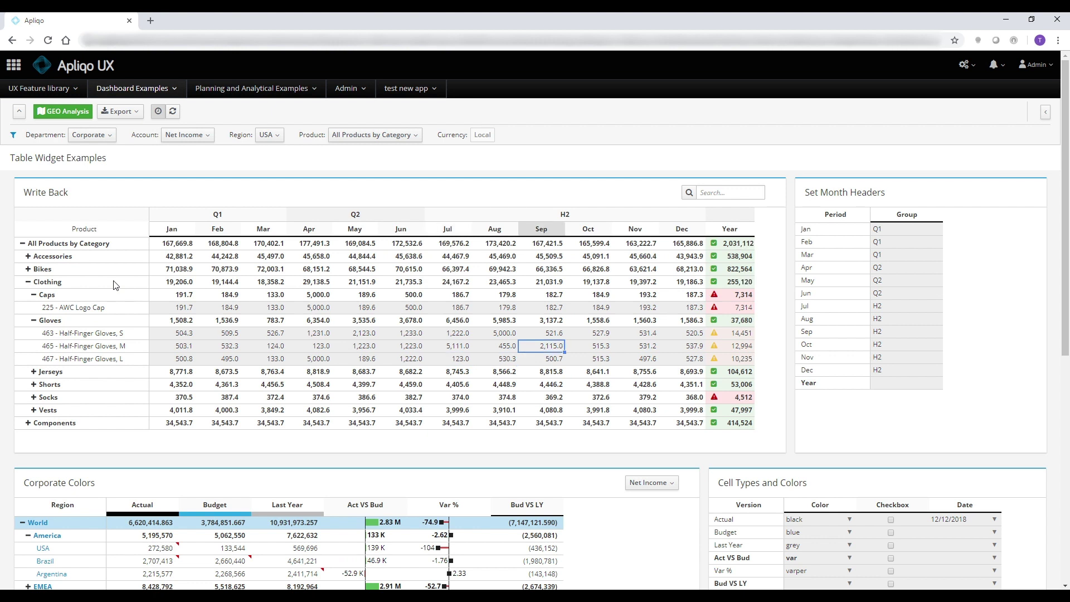
key(Right)
text(1)
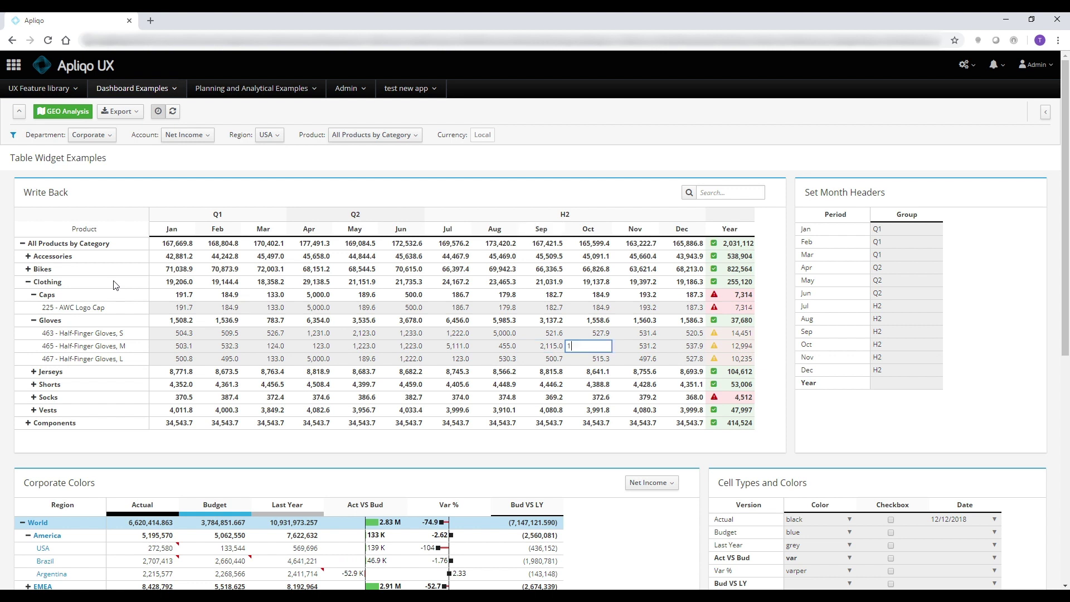
text(,000)
key(Return)
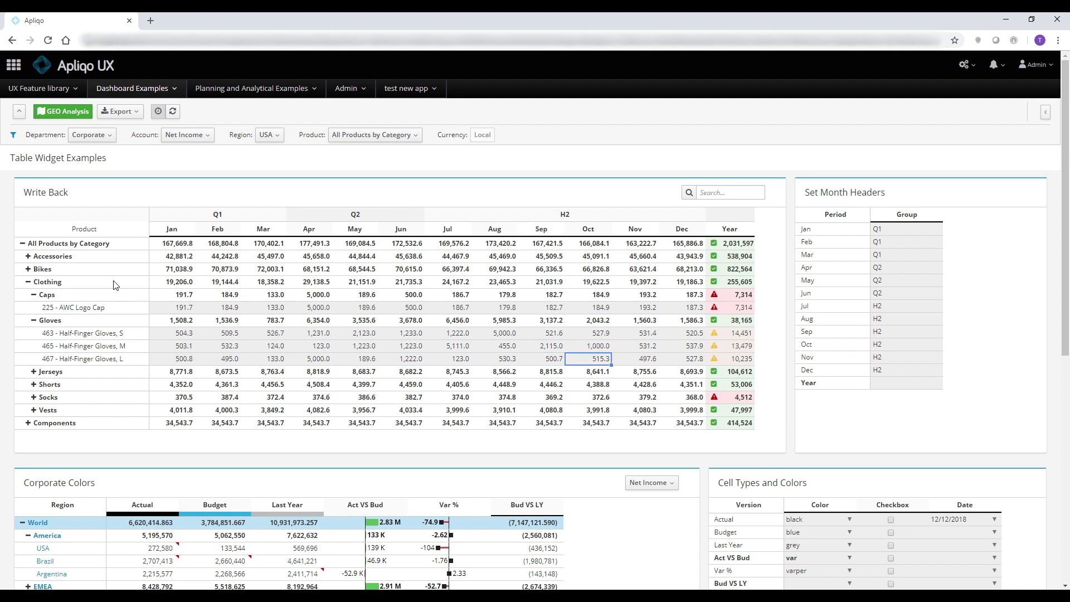
key(Left)
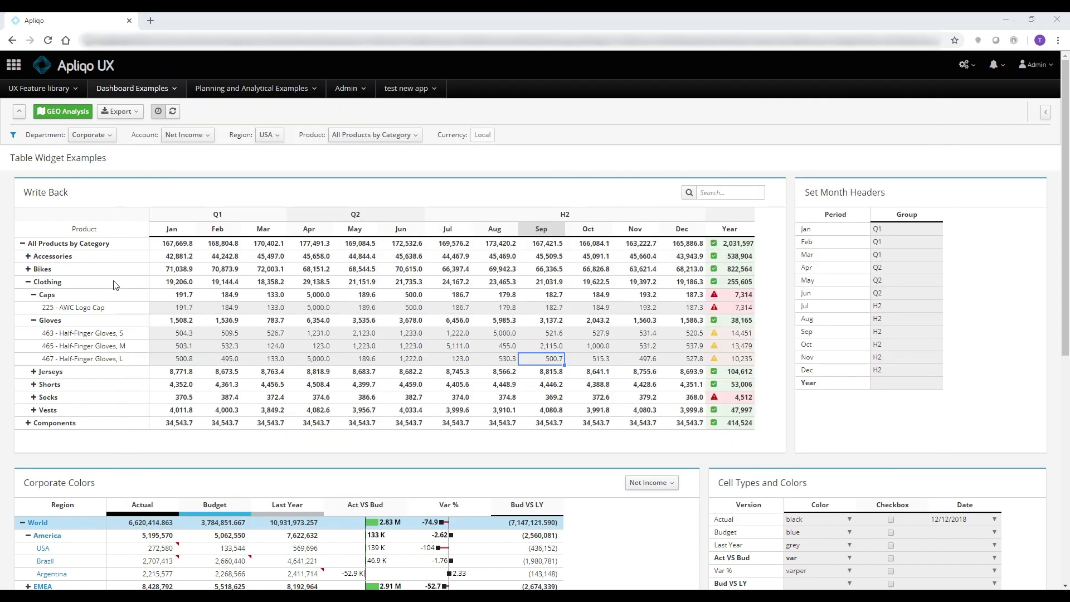
- Copy the four values in D9:G9 from the Excel workbook
key(alt+Tab)
key(Right)
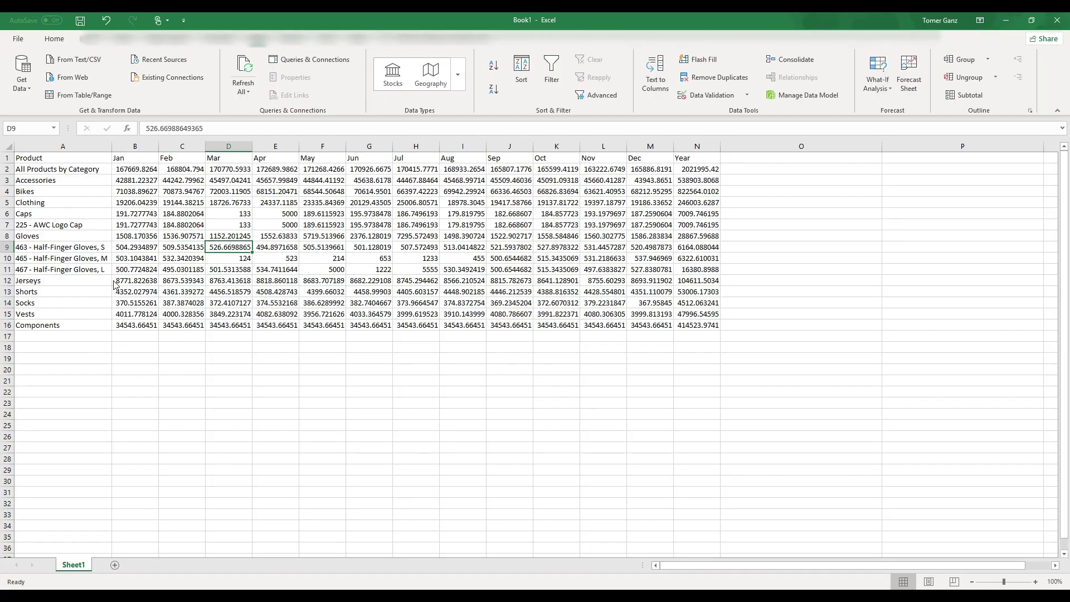
key(shift+Right)
key(shift+Right)
key(shift+Right)
key(ctrl+c)
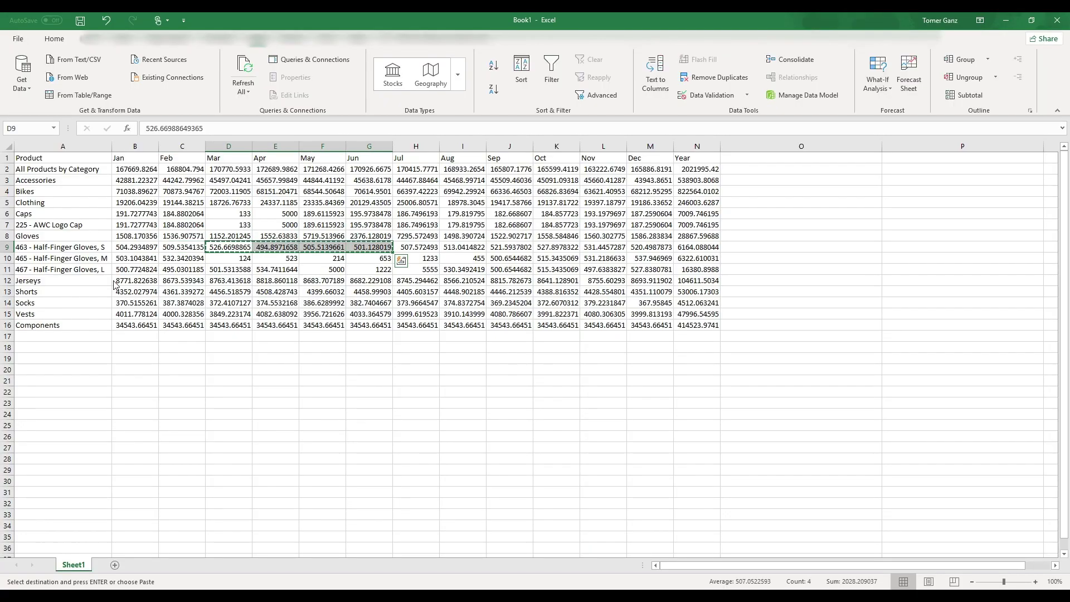
key(alt+Tab)
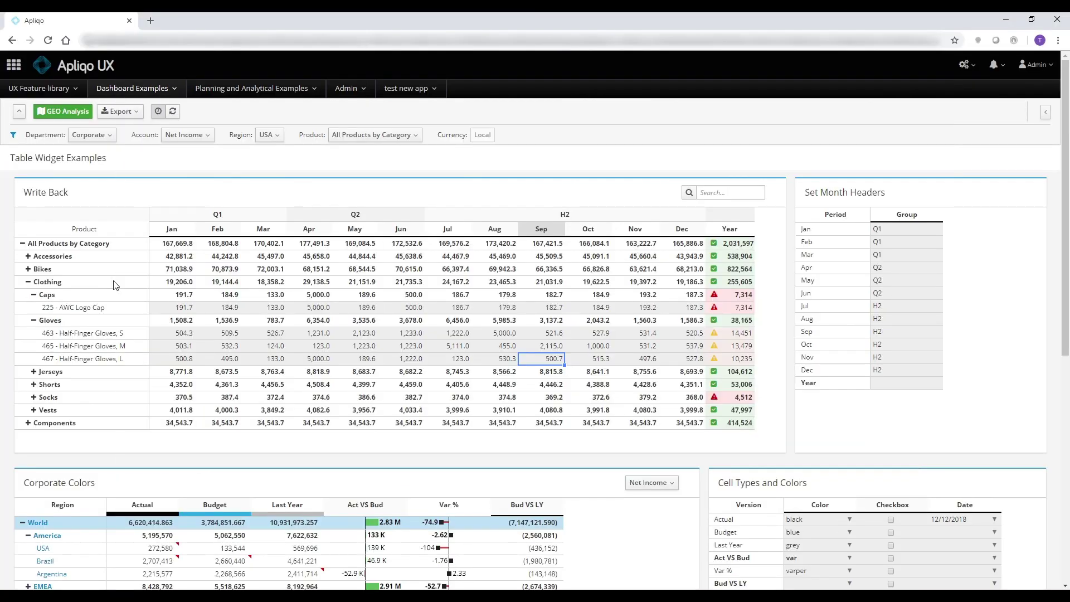
- Paste 526.7, 494.9, 505.5 and 501.1 into May–Aug of 467 - Half-Finger Gloves, L
key(Left)
key(Left)
key(Up)
key(Left)
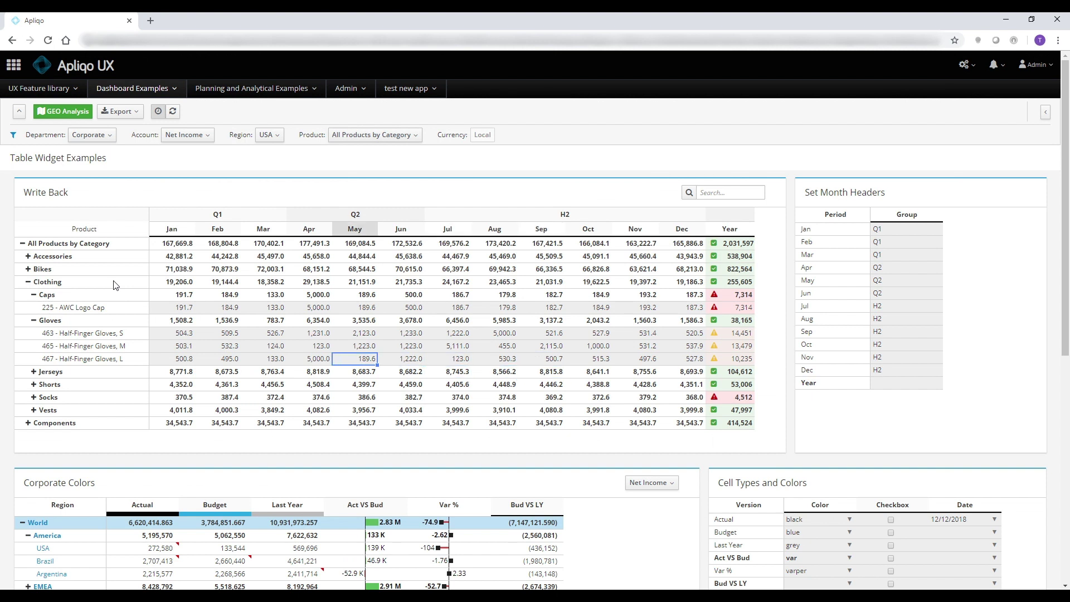
key(ctrl+v)
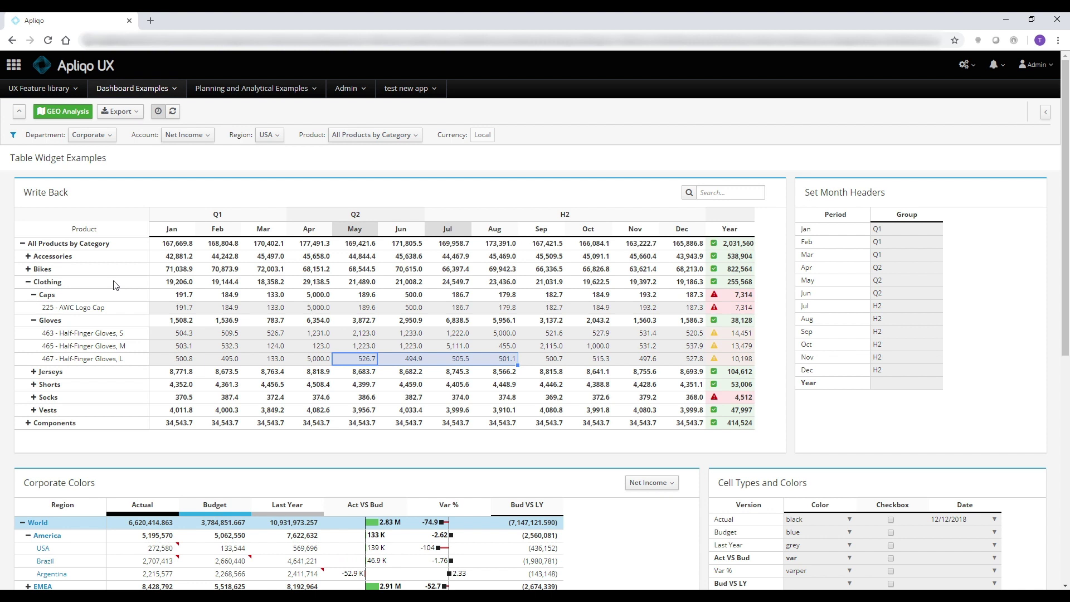
click(174, 229)
click(174, 229)
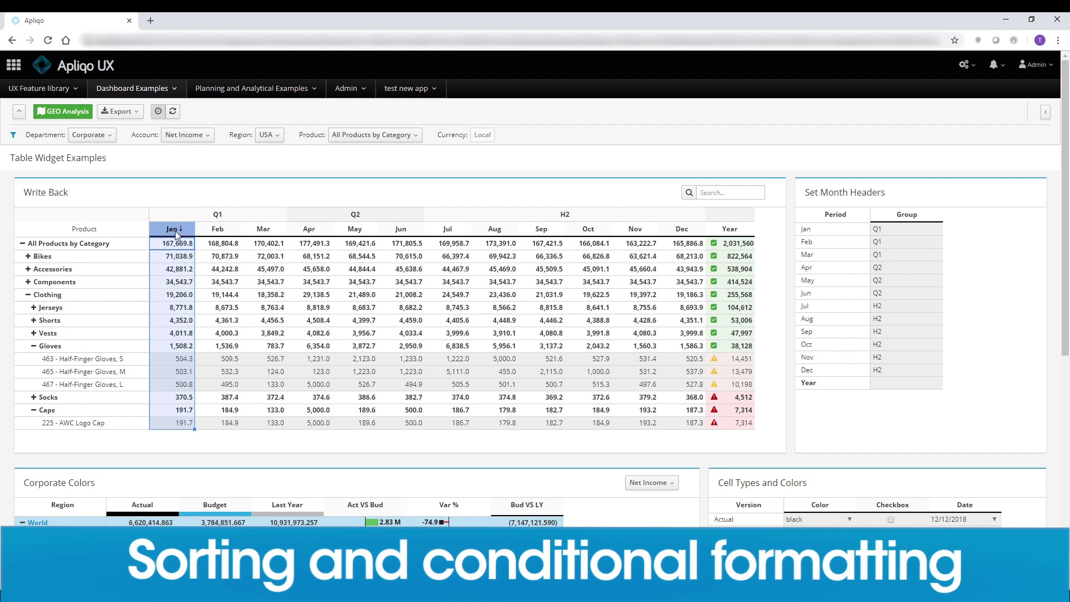
click(174, 228)
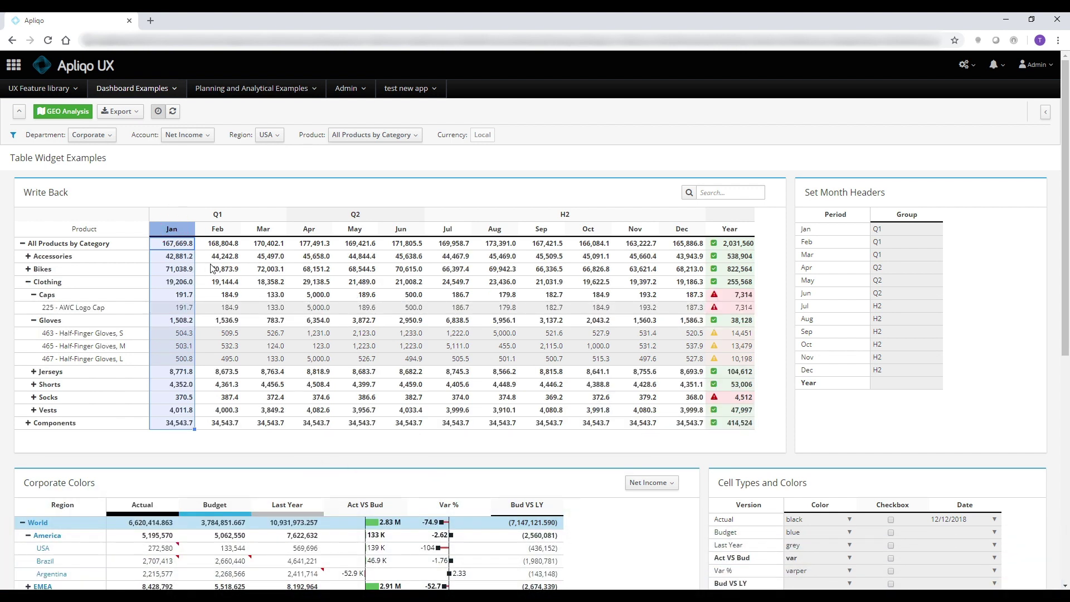
click(226, 268)
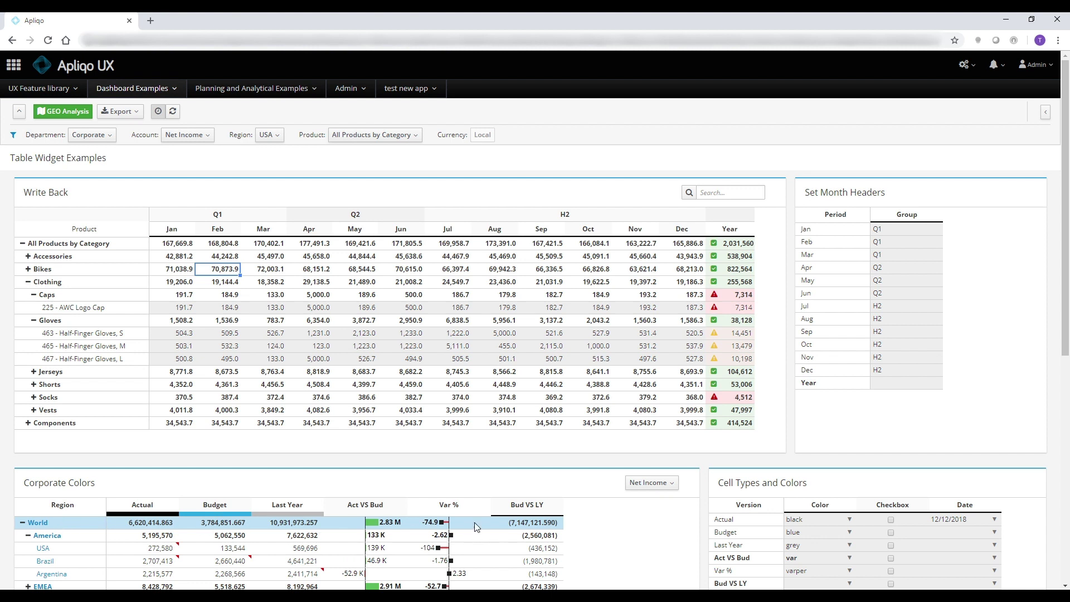
click(722, 196)
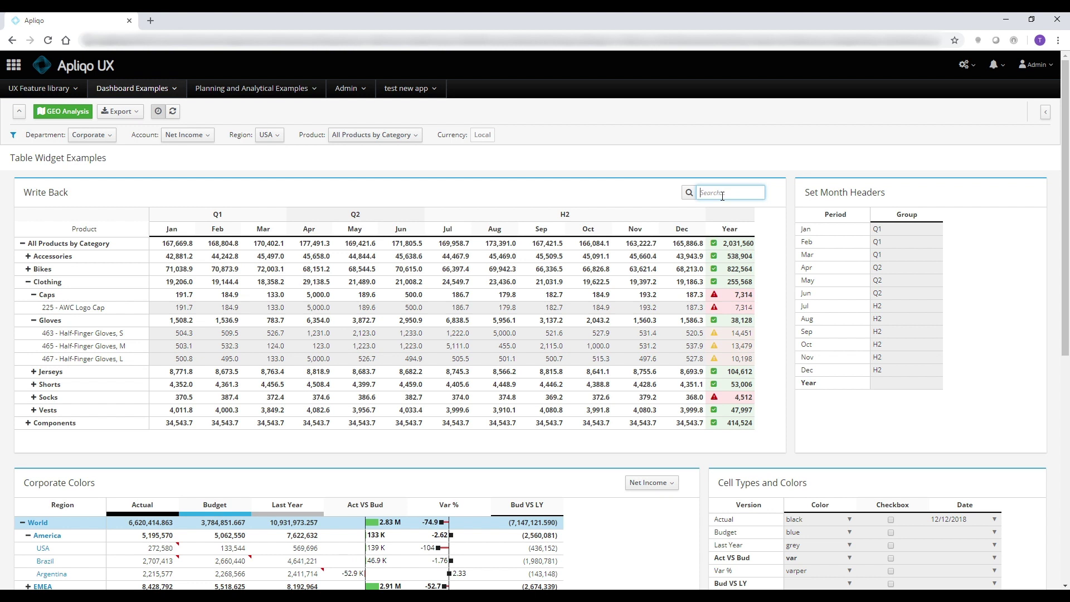
- Filter the table by 'logo', then clear the search to show all products
key(Return)
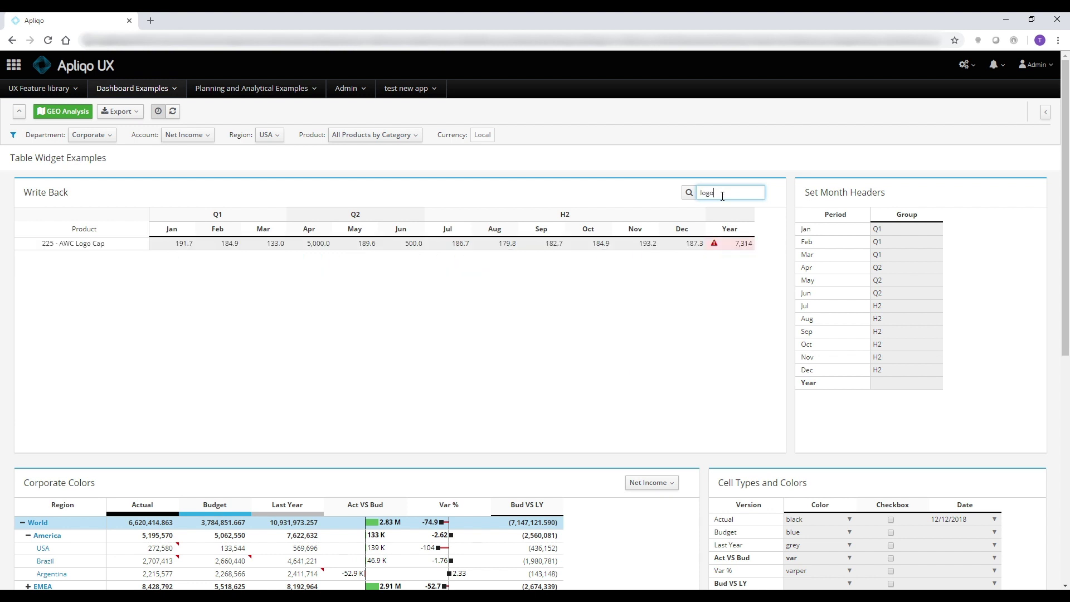
double_click(723, 196)
key(BackSpace)
key(Return)
- Widen the Feb column, select the whole Write Back table and refresh it
click(227, 272)
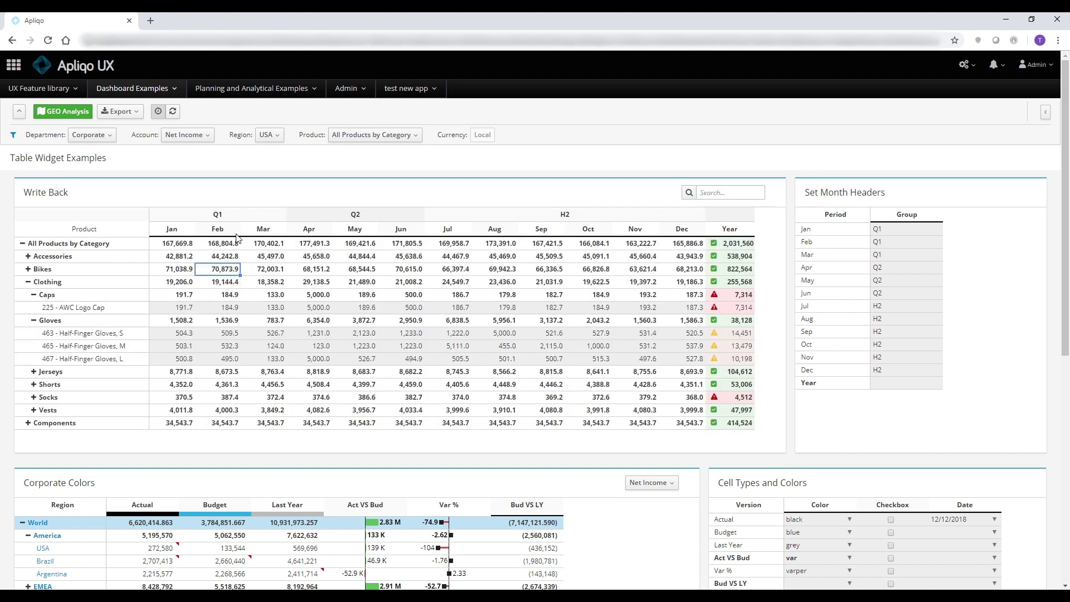
drag(240, 229, 261, 229)
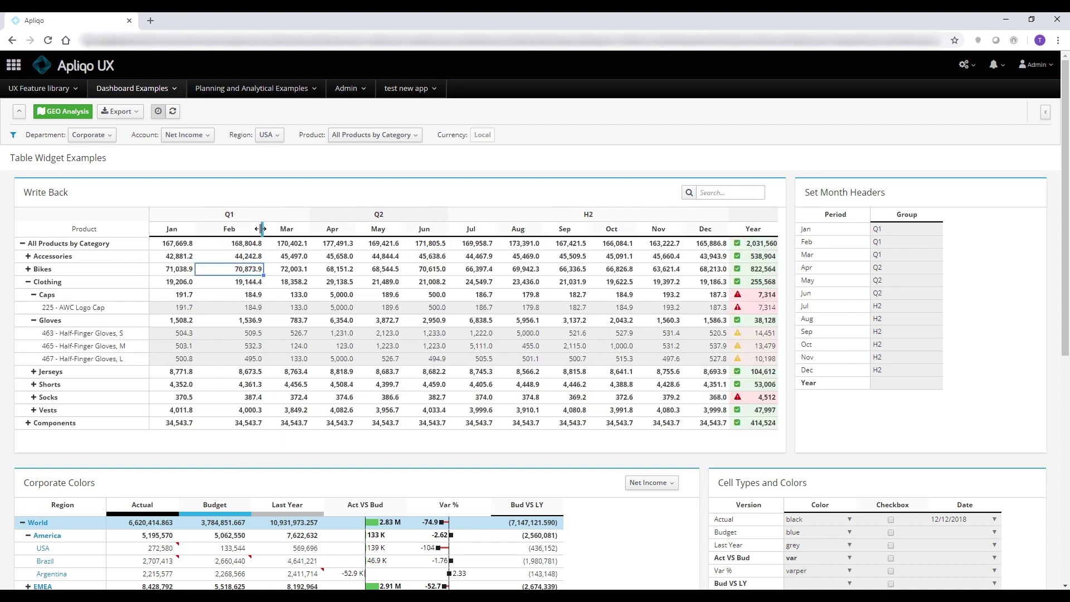
click(244, 246)
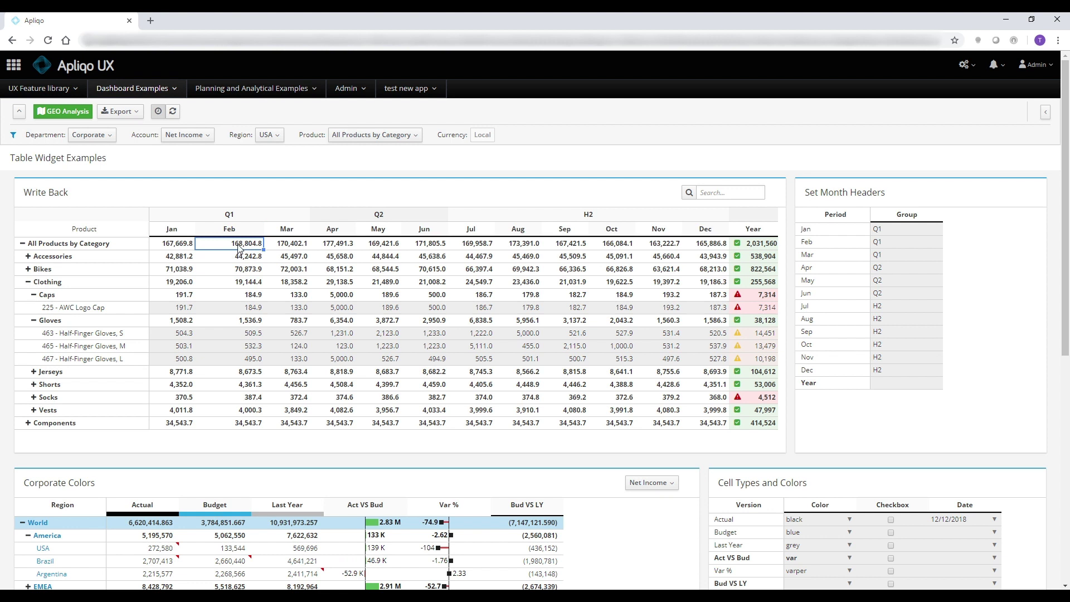
key(ctrl+a)
click(258, 229)
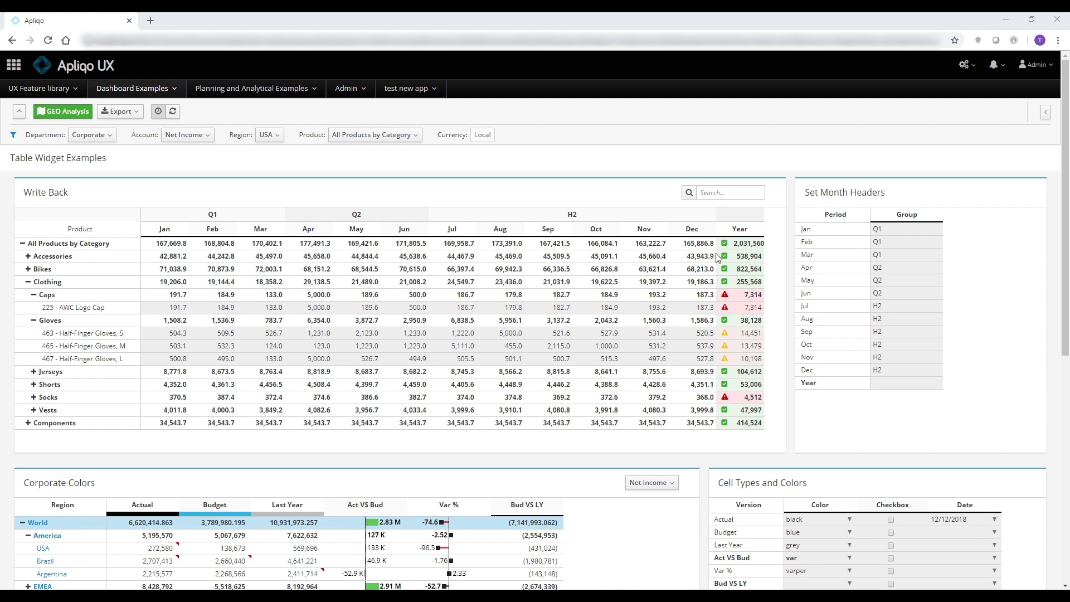
- Set Jul's group to Q3, fill it down to Aug and Sep, and refresh the widgets
click(904, 308)
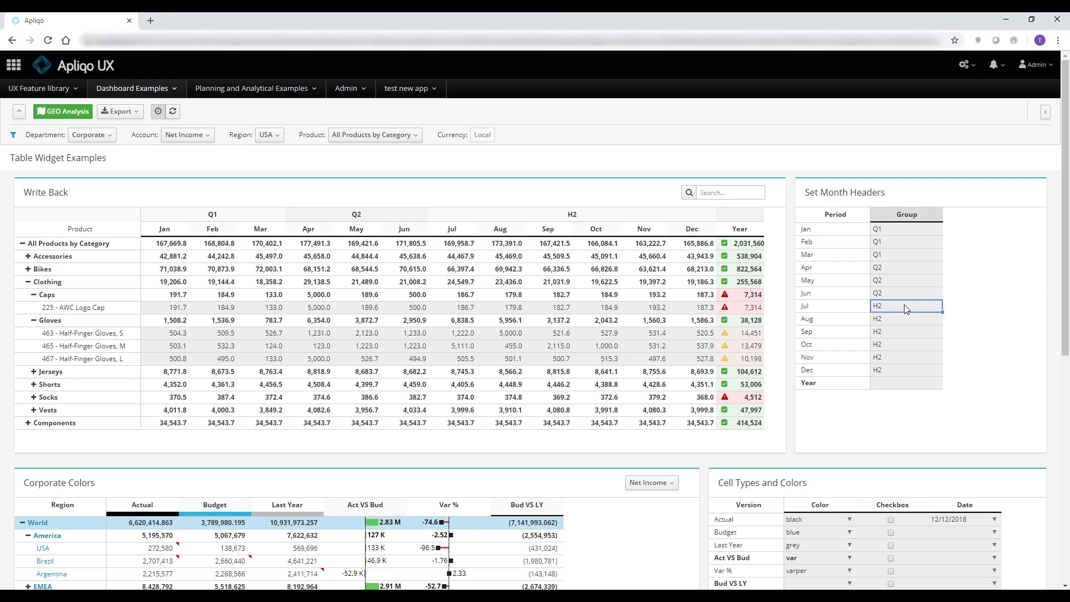
text(Q3)
click(904, 304)
drag(942, 311, 940, 335)
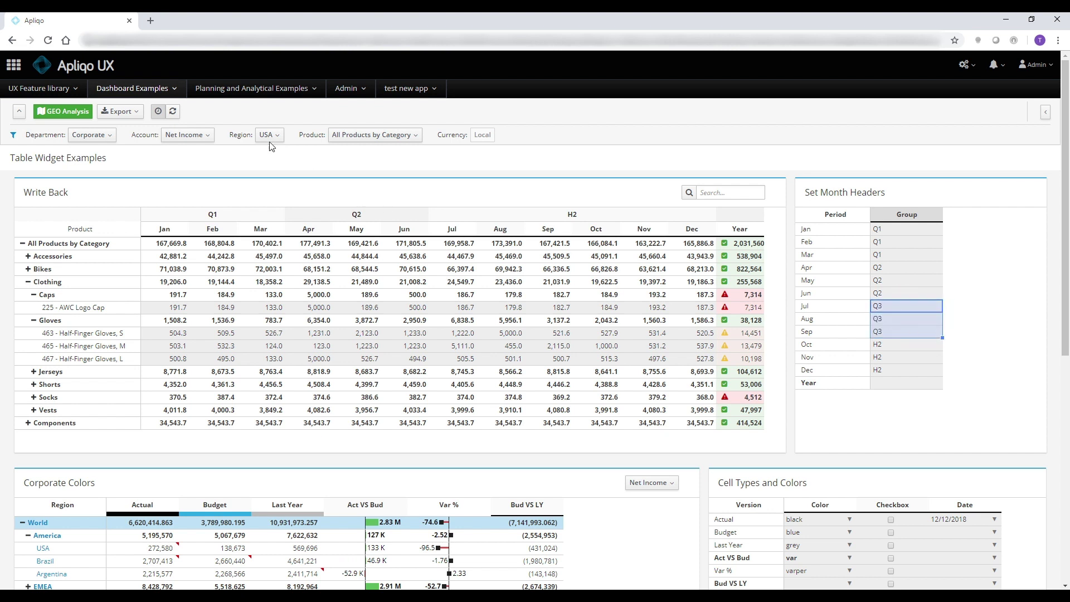
click(174, 114)
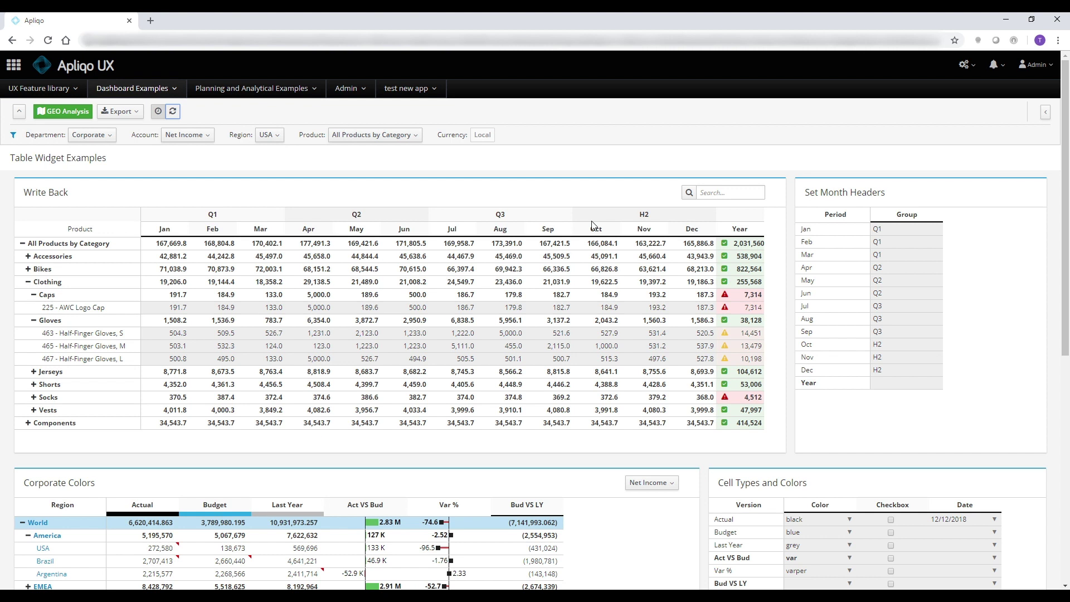
- Set the Bud VS LY colour to green and refresh the widgets
scroll(409, 356, down, 2)
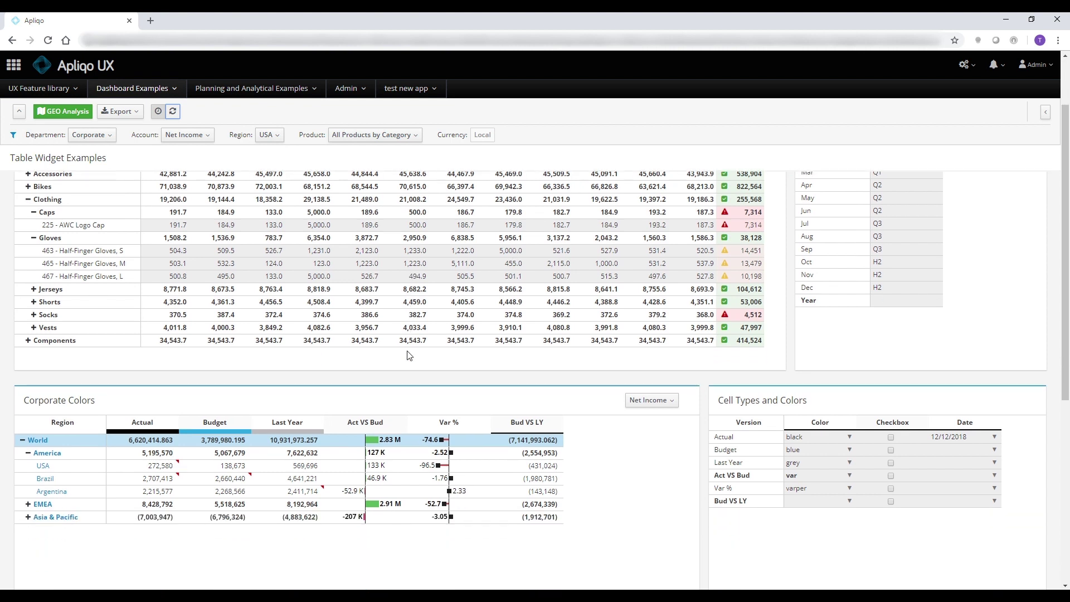
scroll(410, 355, down, 1)
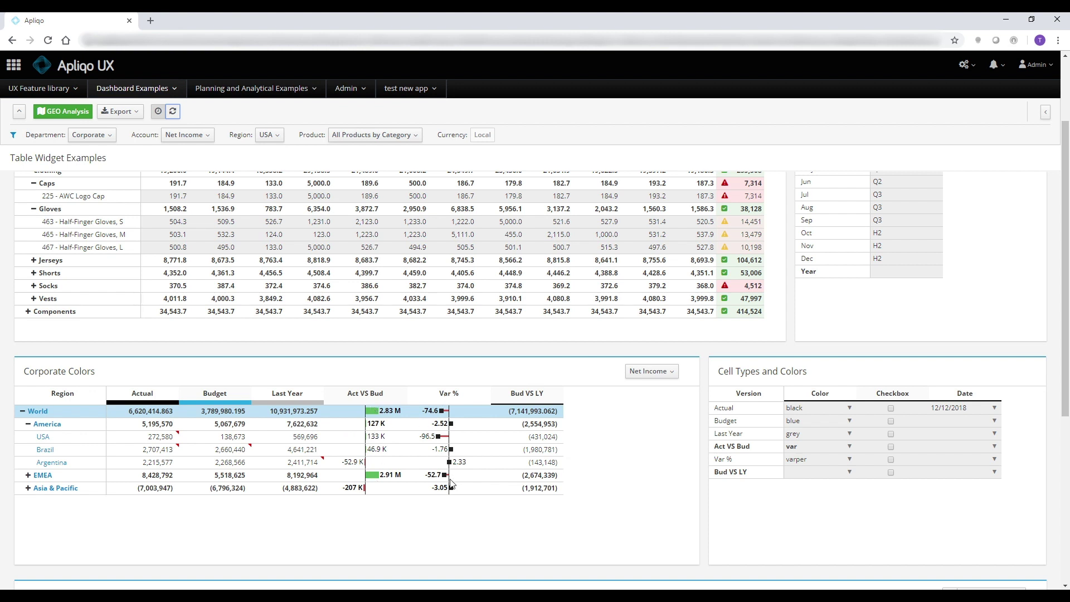
click(804, 446)
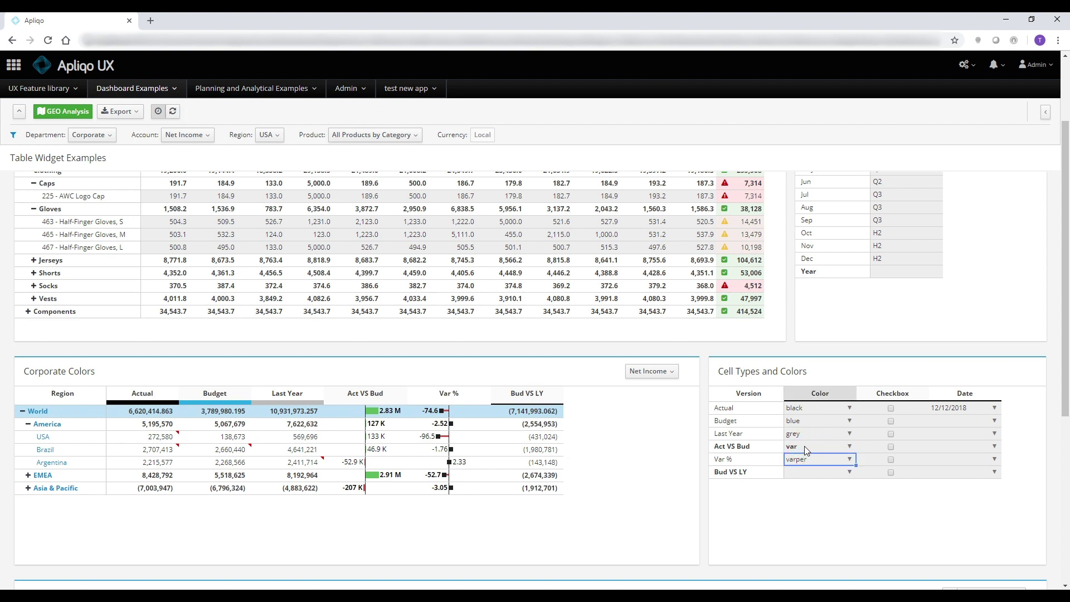
click(804, 472)
double_click(833, 472)
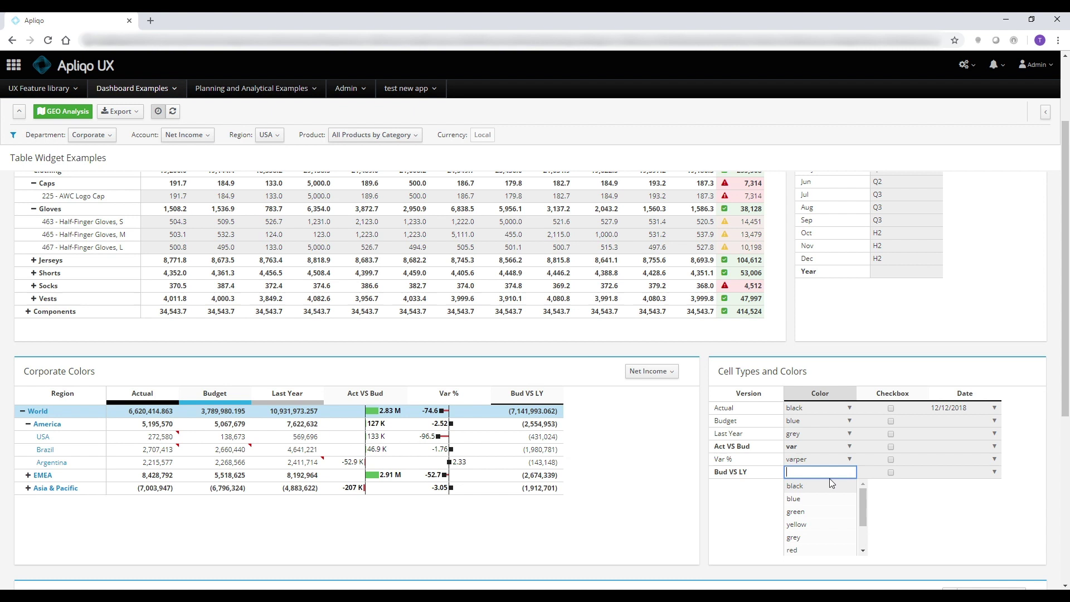
click(803, 512)
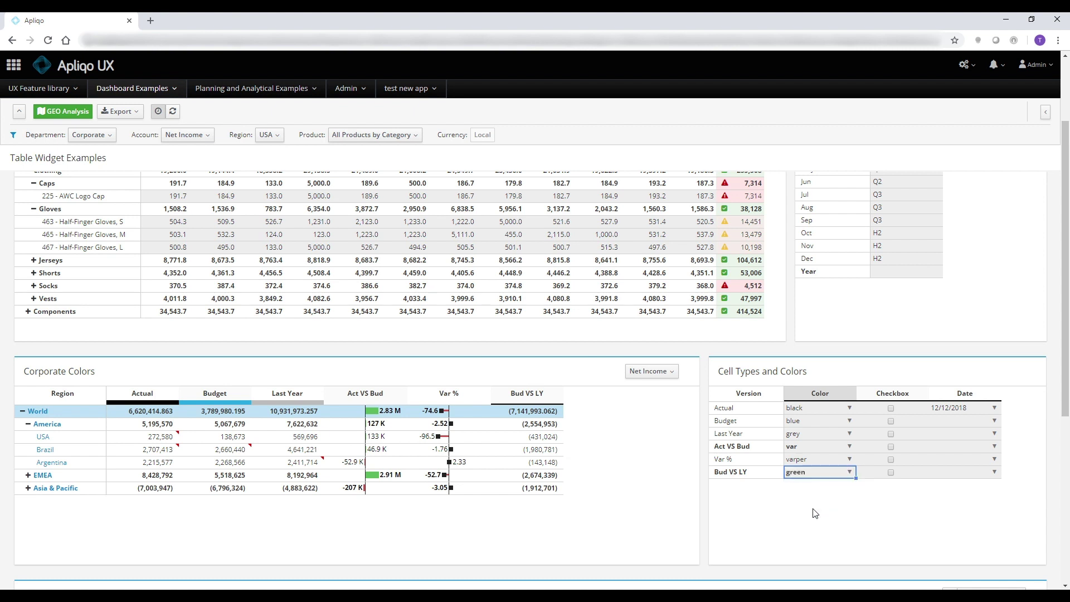
click(173, 111)
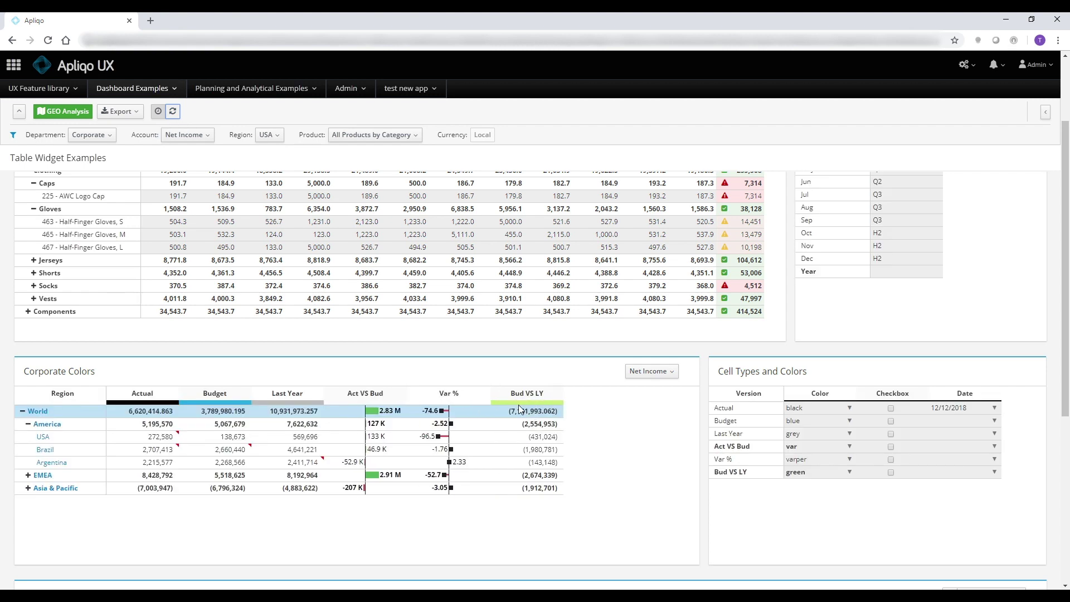
- Change the Bud VS LY colour from green to var
click(816, 477)
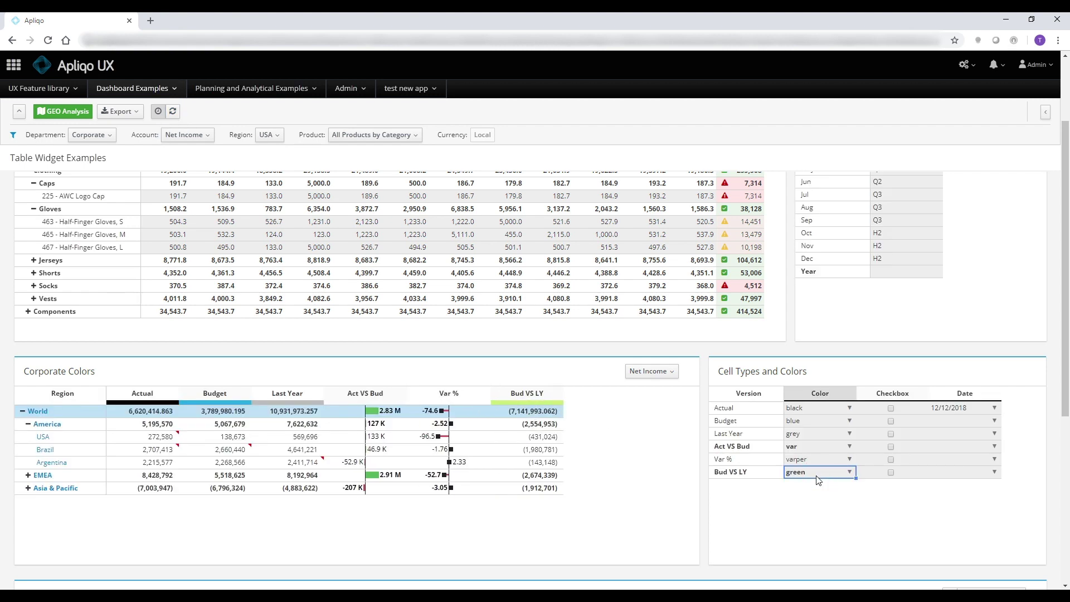
click(816, 477)
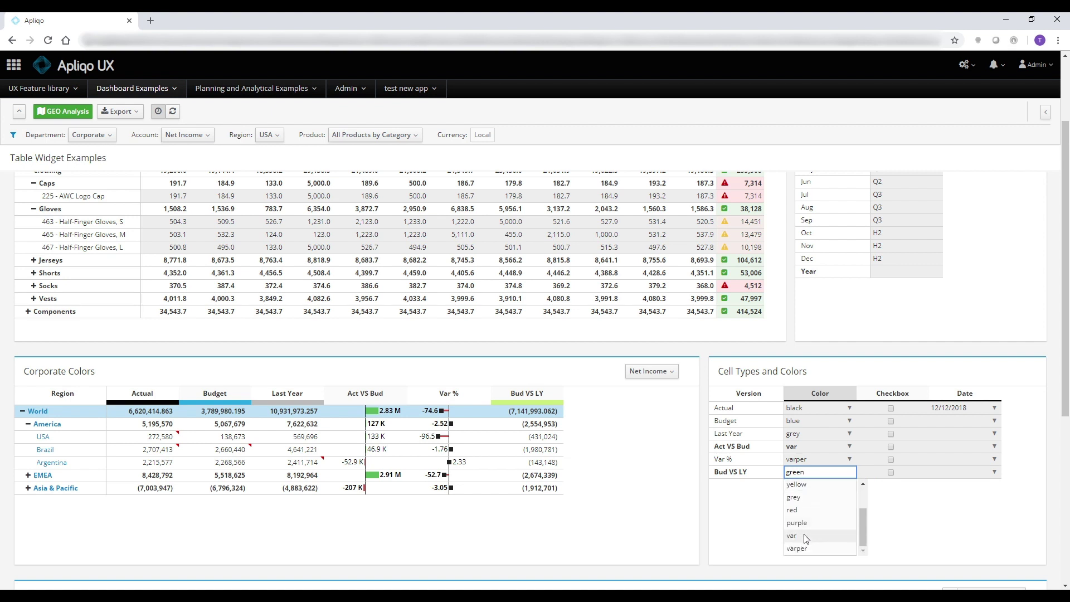
click(805, 536)
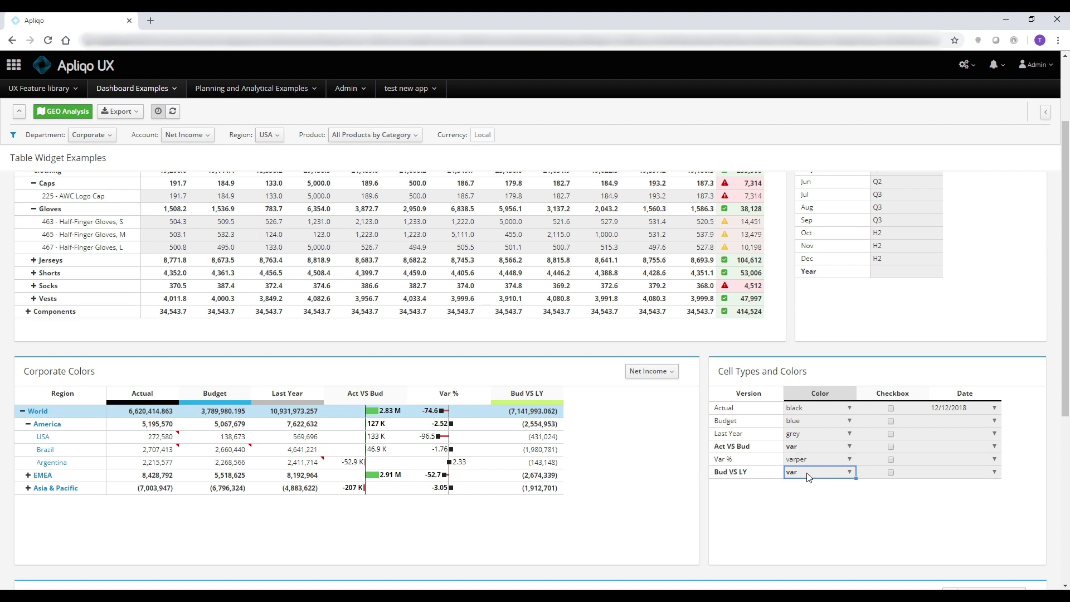
scroll(809, 478, up, 2)
- Refresh the widgets and scroll down to the Bud VS LY variance bars
click(173, 111)
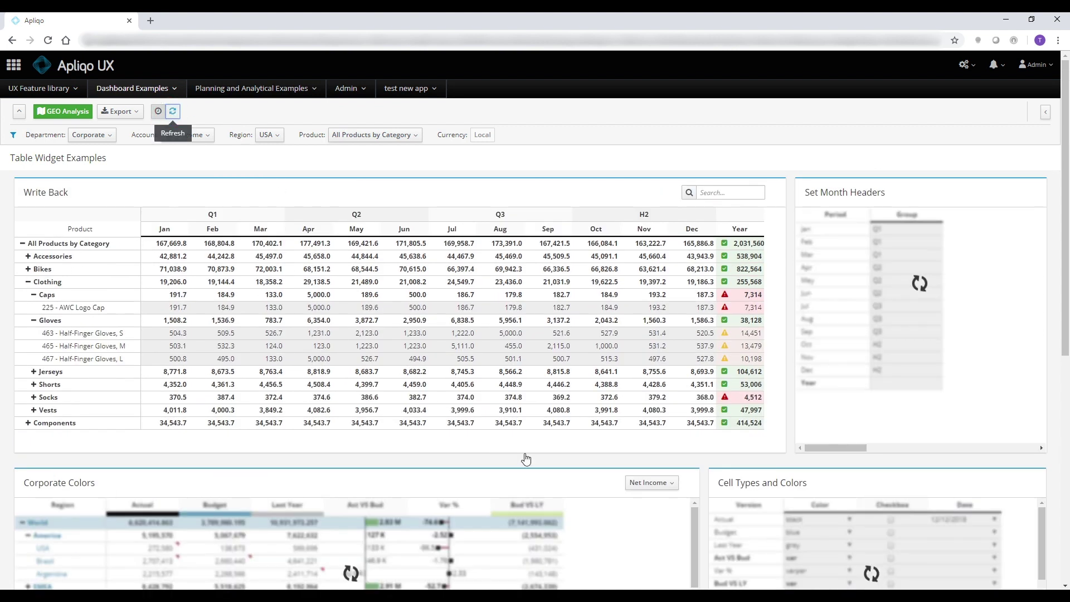
scroll(586, 484, down, 2)
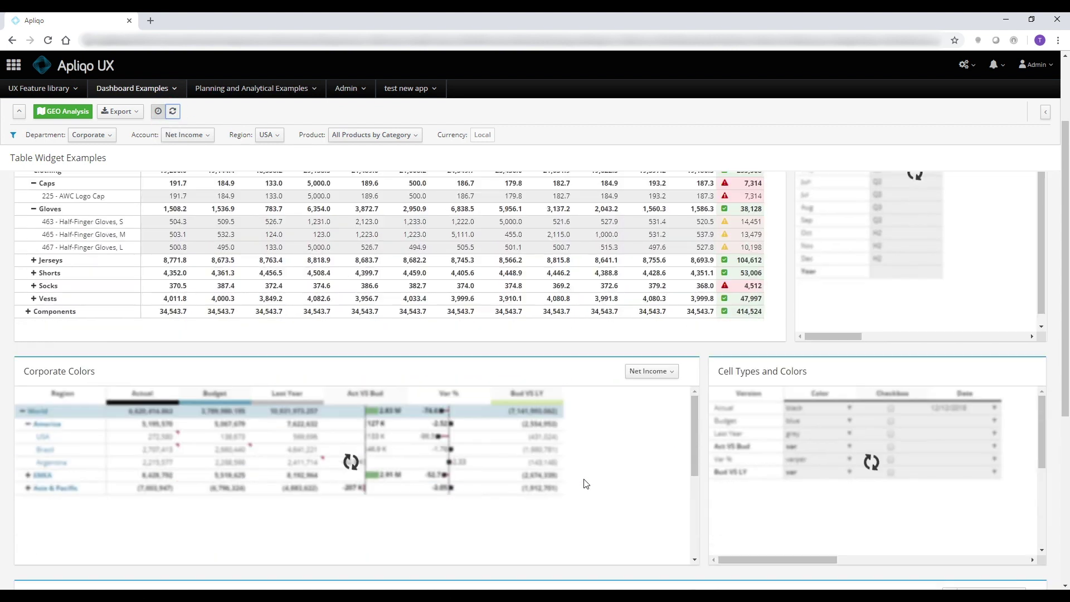
scroll(586, 484, down, 1)
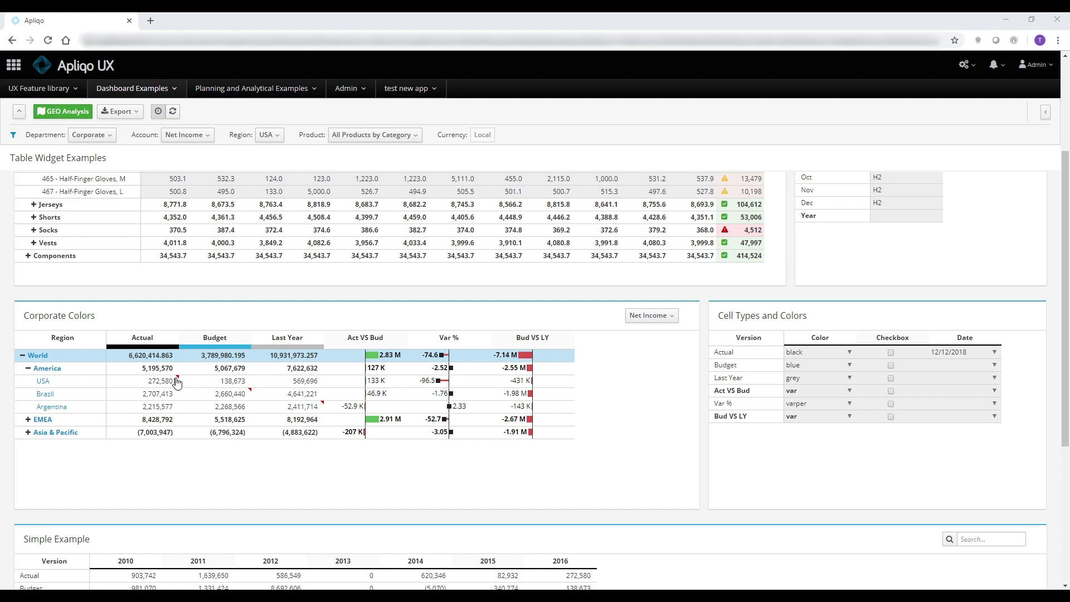
- Open comments on Brazil's Budget cell and write 'Apliqo UX is Great'
right_click(249, 397)
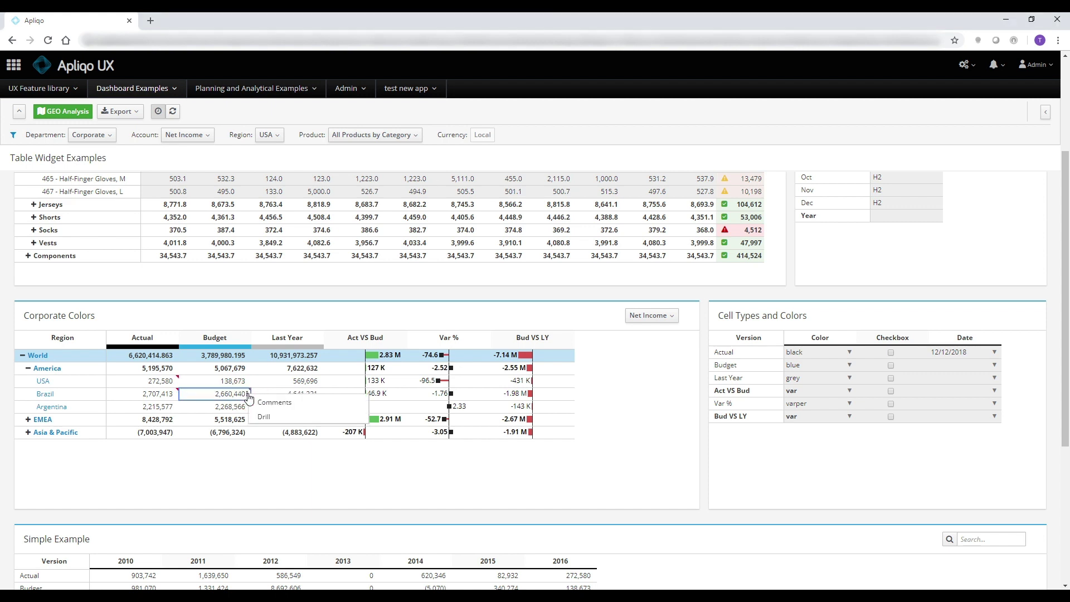
click(284, 401)
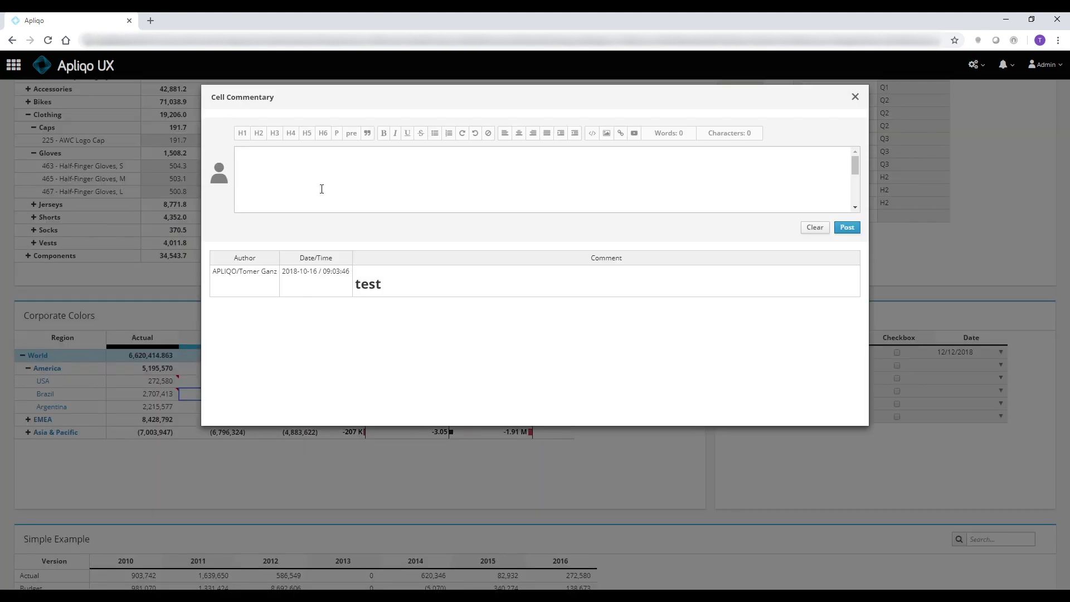
click(323, 174)
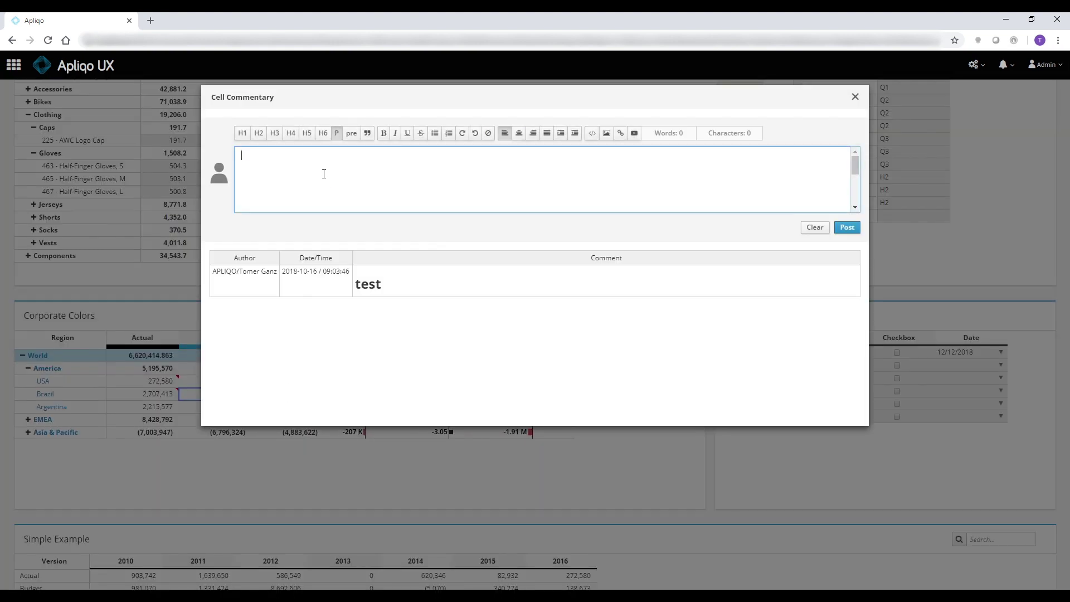
text(is Apliqo)
key(ctrl+a)
text(Apliqo UX is Great)
key(ctrl+a)
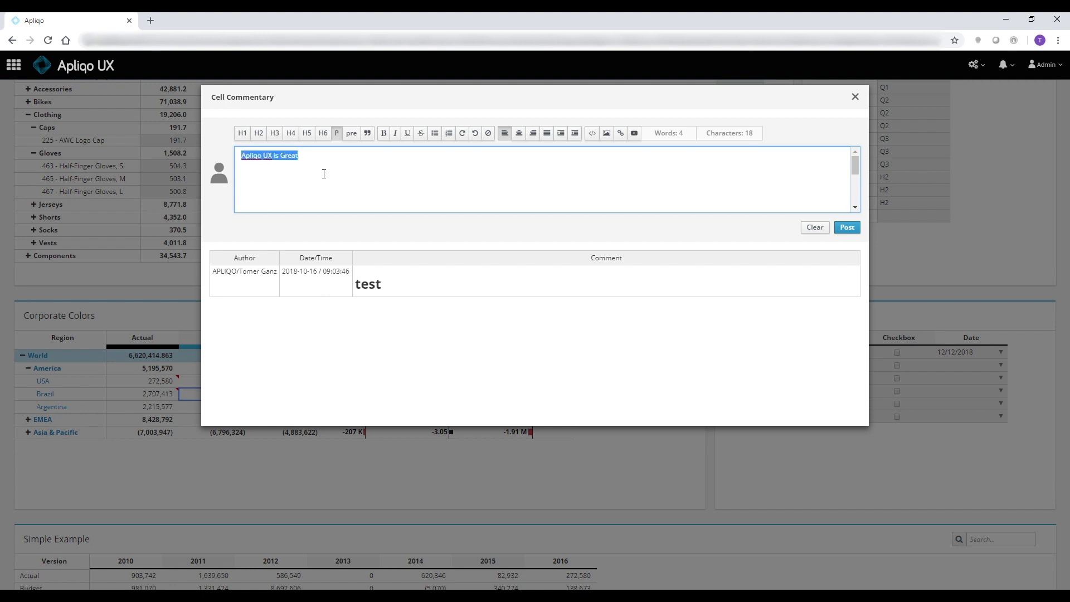
- Format the comment as bold H1, post it and close the commentary window
click(383, 134)
click(242, 137)
click(382, 167)
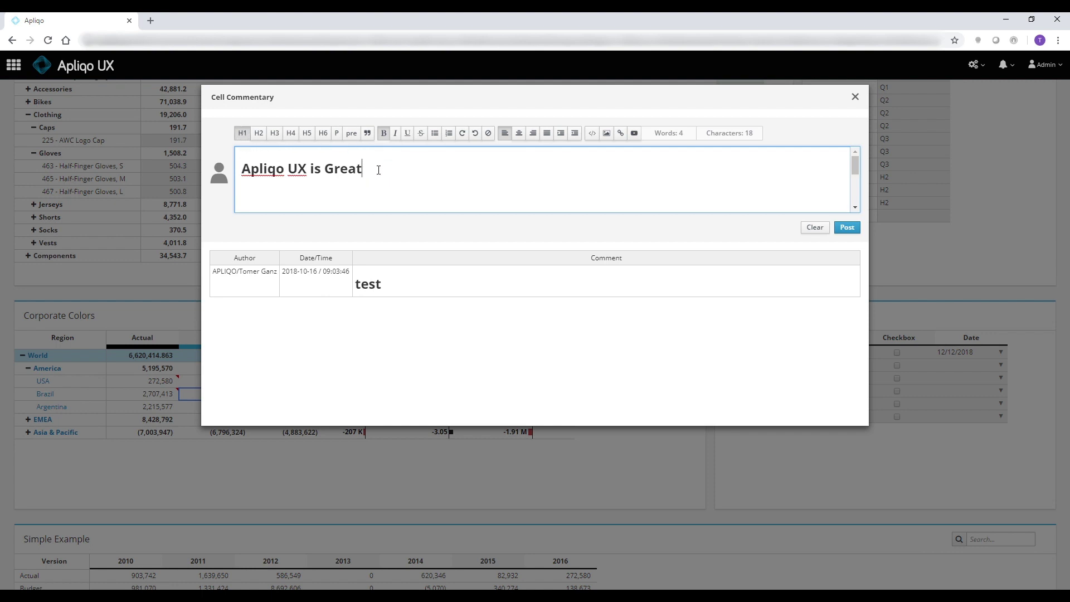
drag(379, 170, 288, 171)
click(275, 172)
click(371, 168)
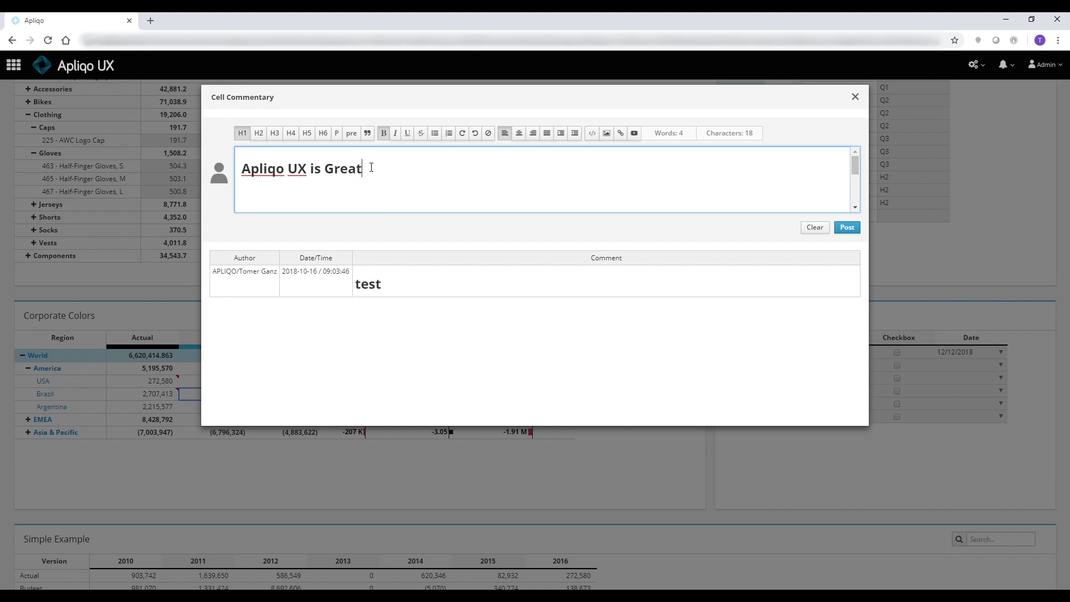
click(846, 227)
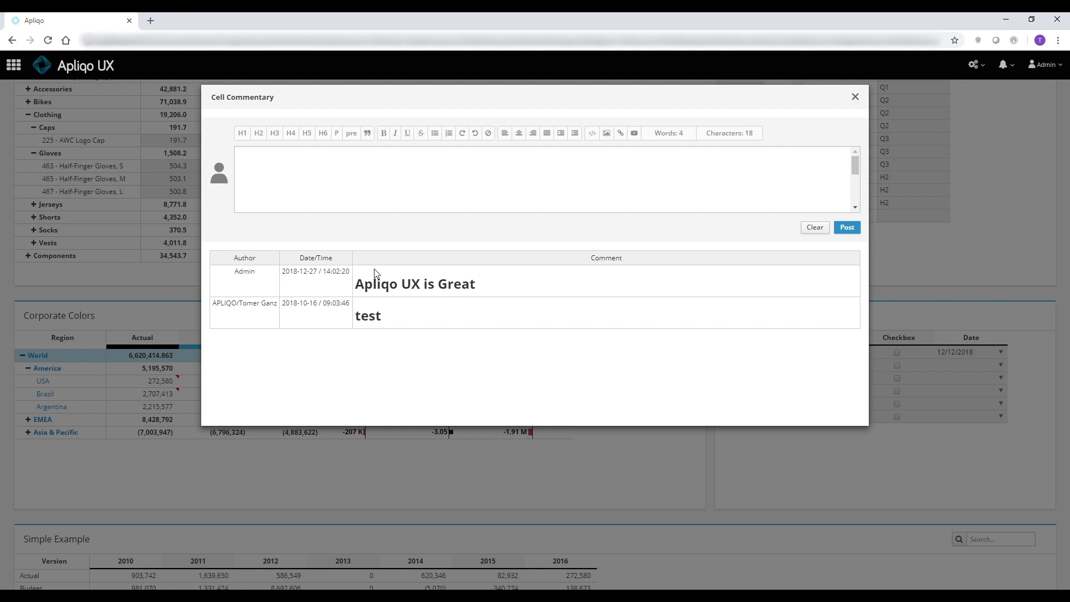
click(817, 232)
click(929, 260)
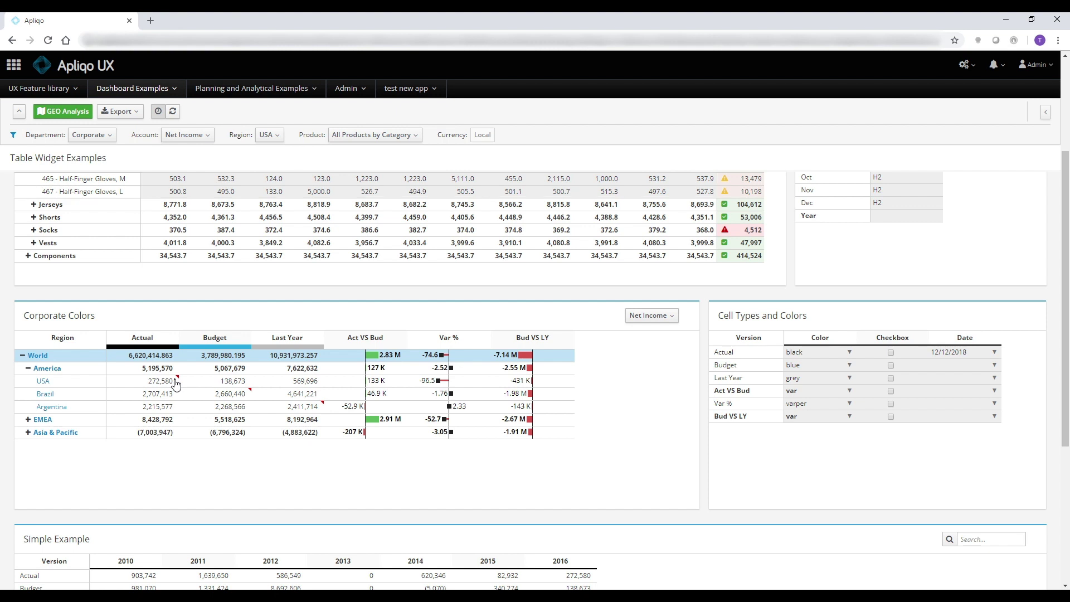
right_click(176, 385)
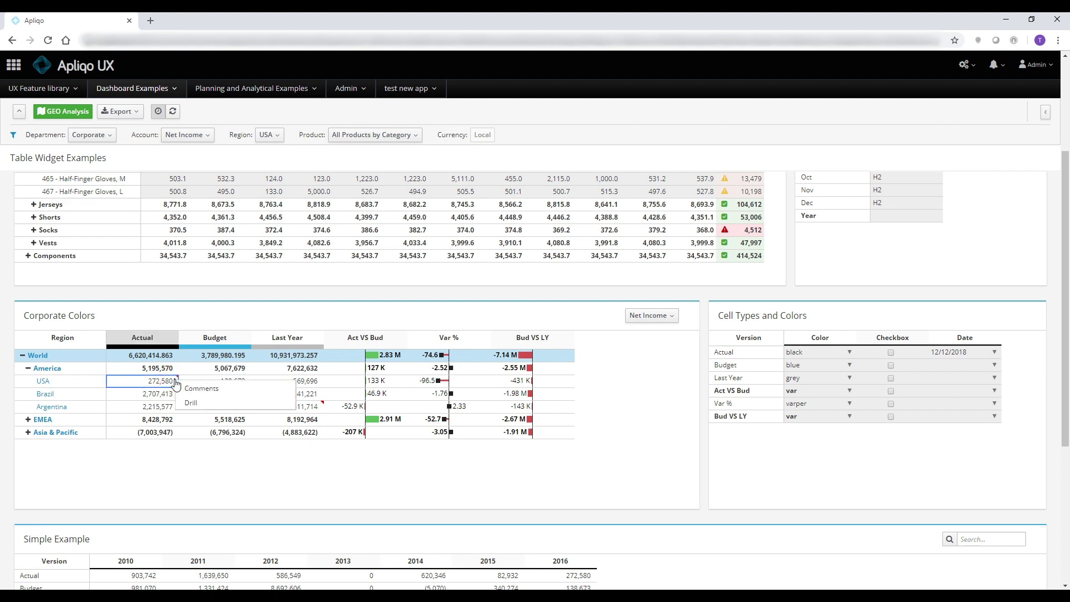
click(191, 403)
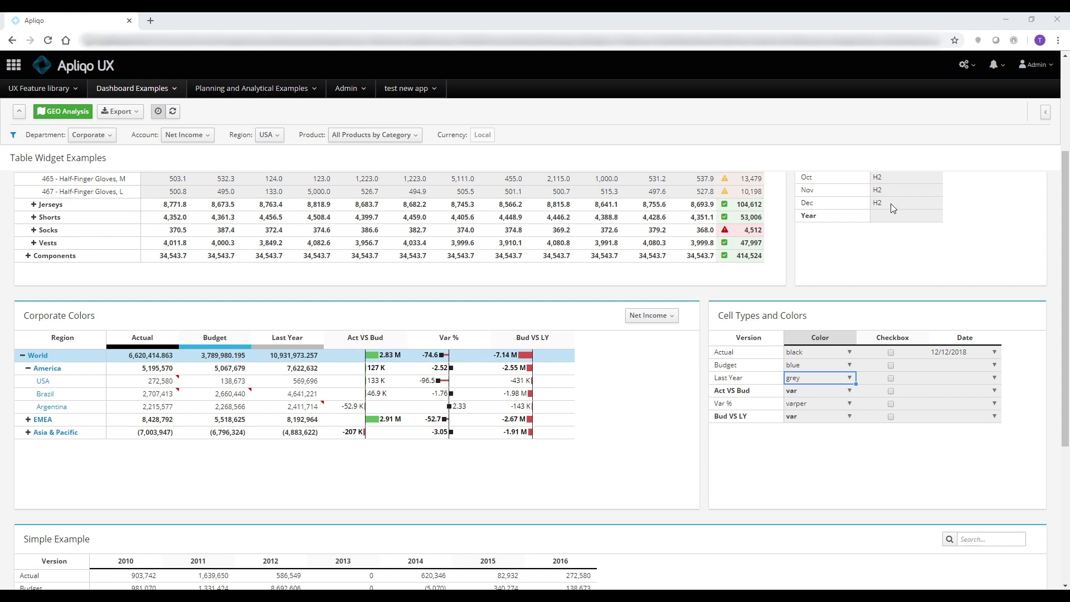
- Keep Budget's colour blue, tick Last Year's checkbox and untick Budget's
click(813, 365)
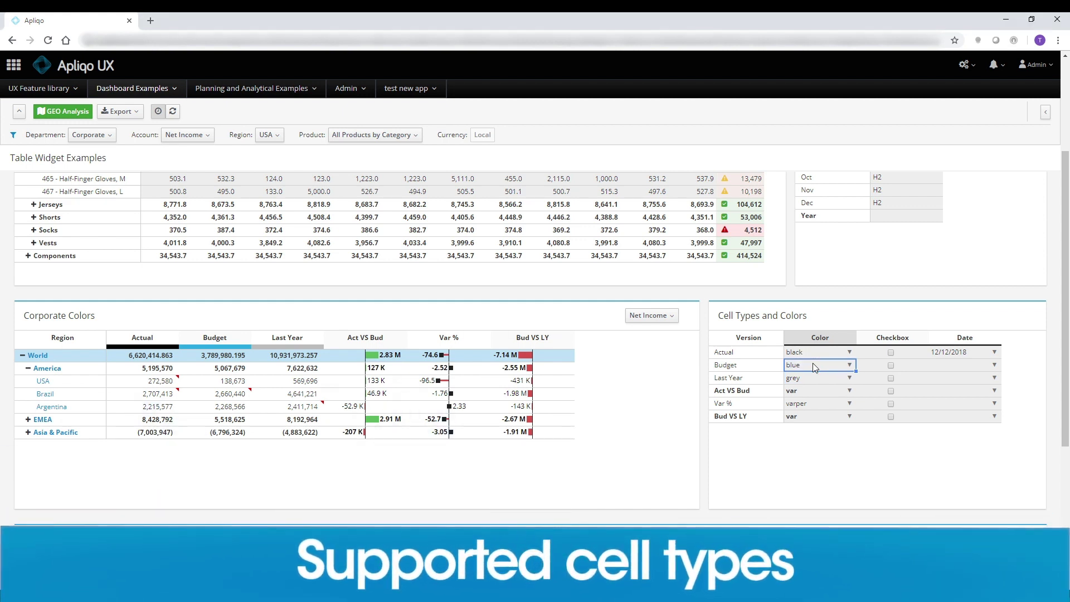
click(813, 364)
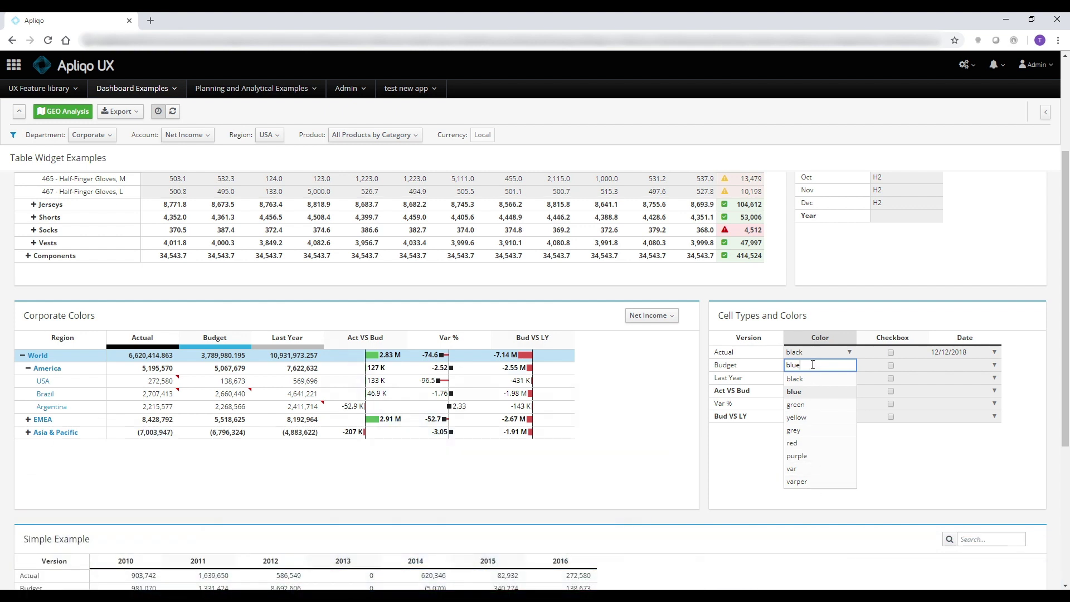
click(884, 367)
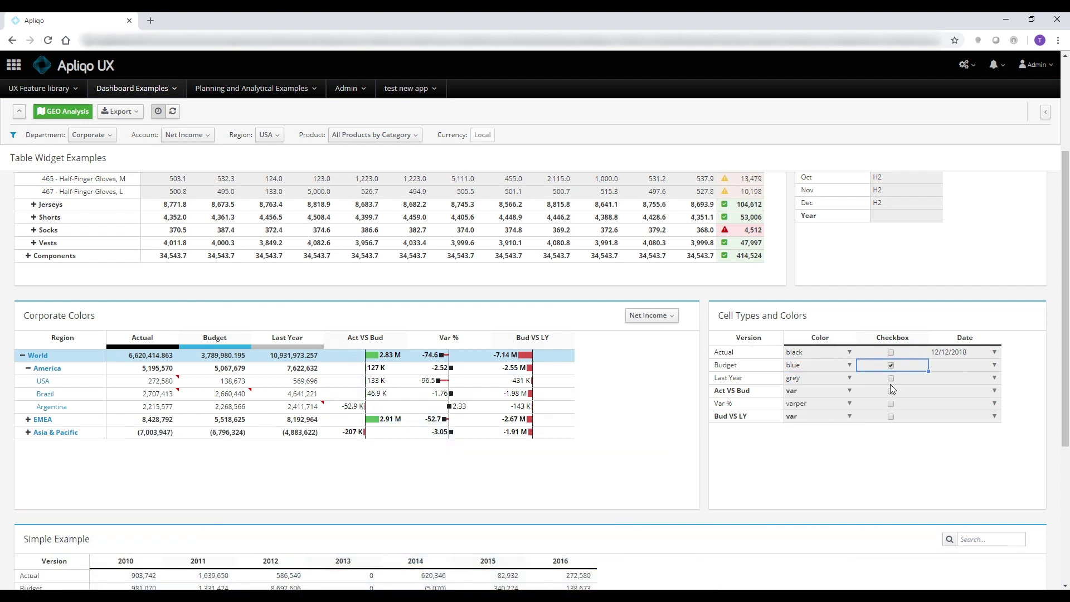
click(891, 377)
click(891, 367)
click(995, 363)
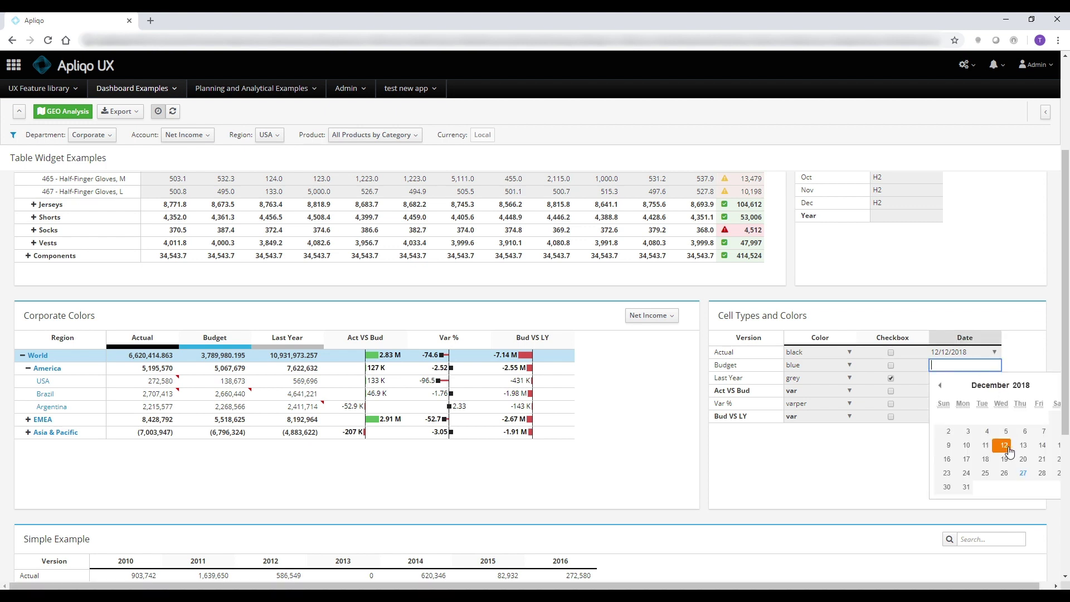
click(1006, 447)
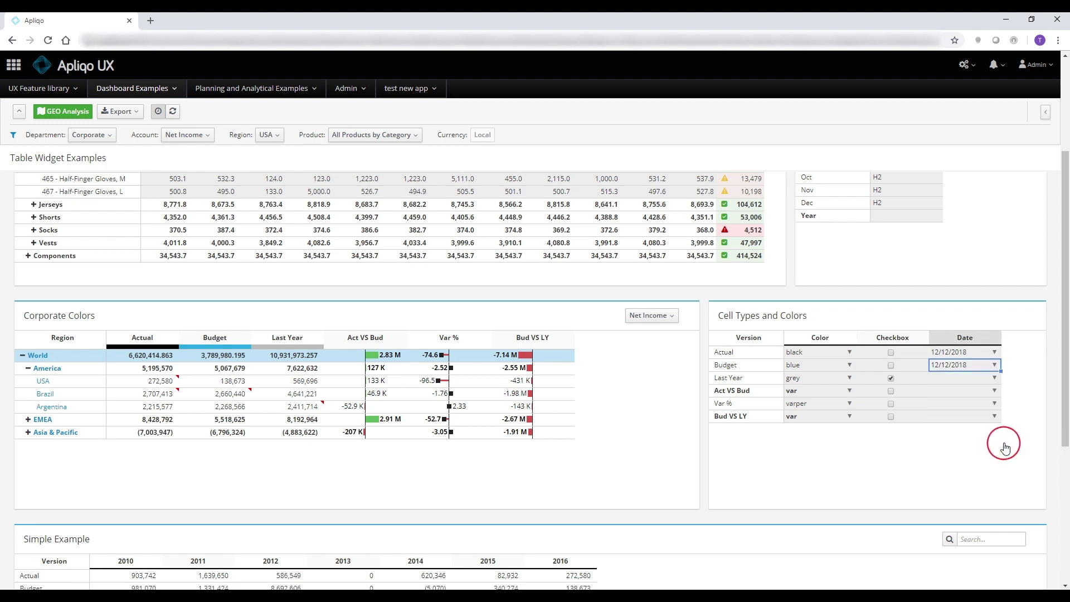
click(995, 378)
click(990, 398)
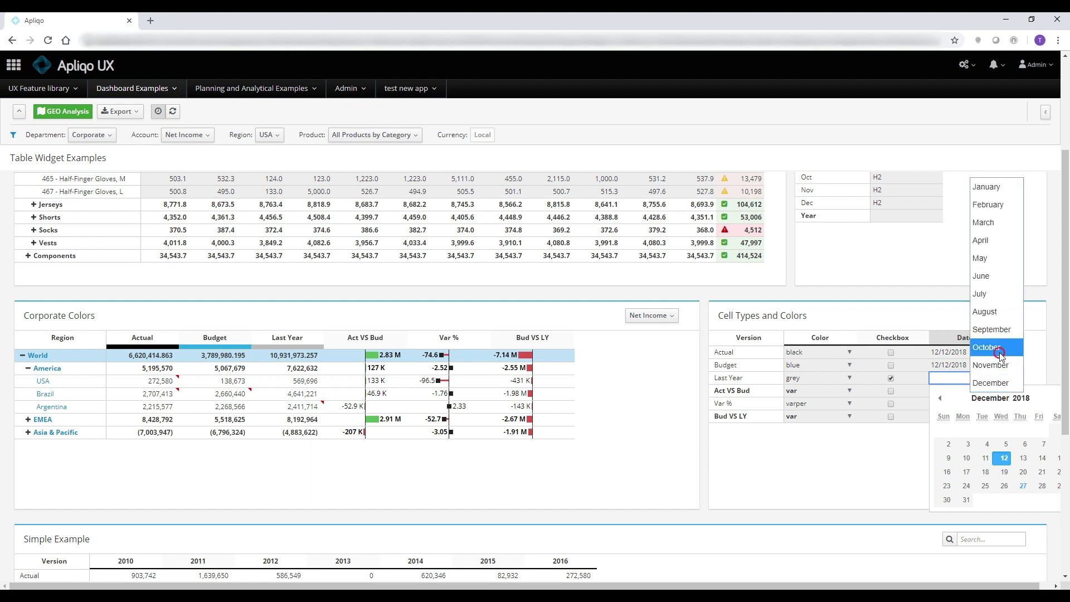
click(1000, 354)
click(1020, 398)
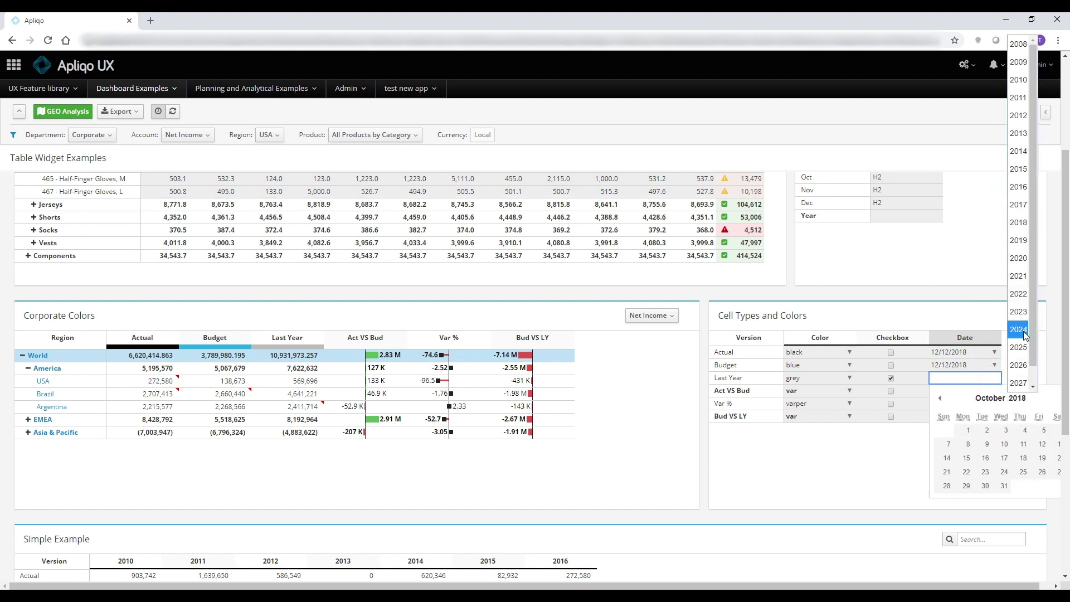